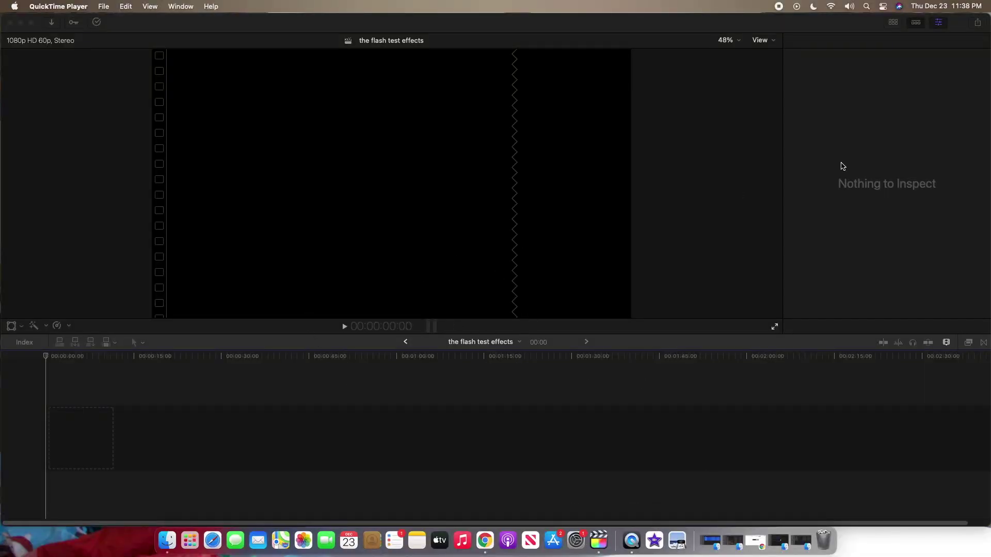
Uncover the desktop and open the 267___12 footage folder in DCIM on the Untitled 2 card in Finder
click(988, 75)
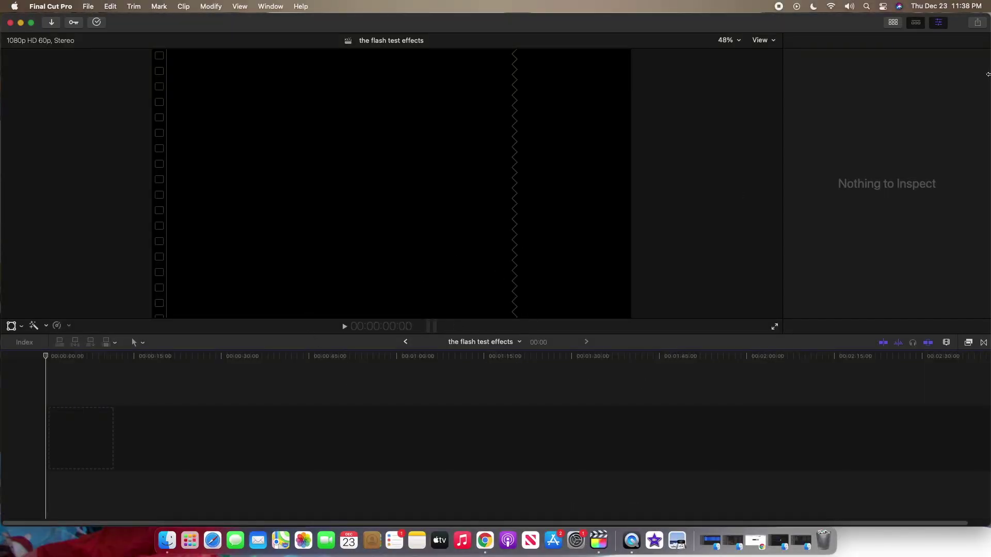
drag(988, 74, 842, 77)
double_click(959, 35)
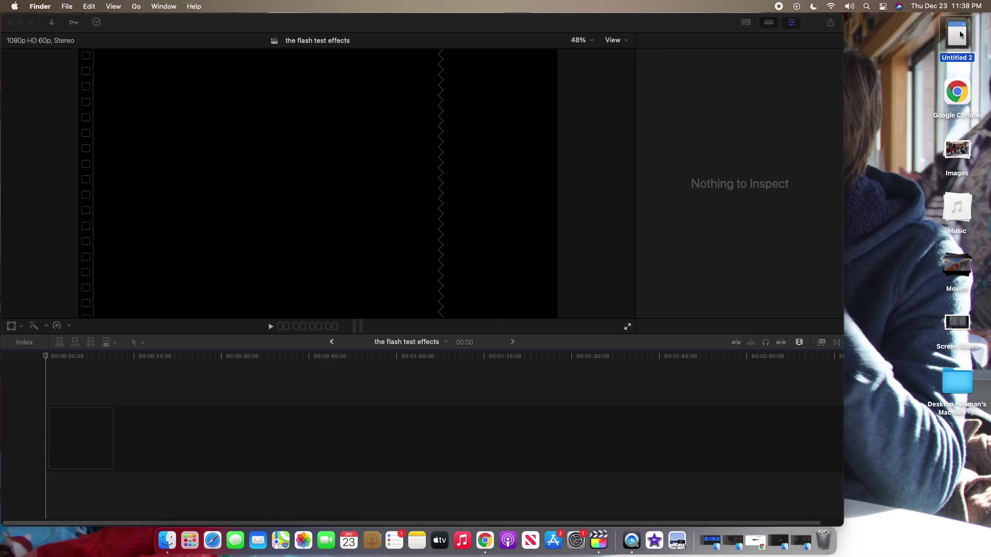
double_click(425, 132)
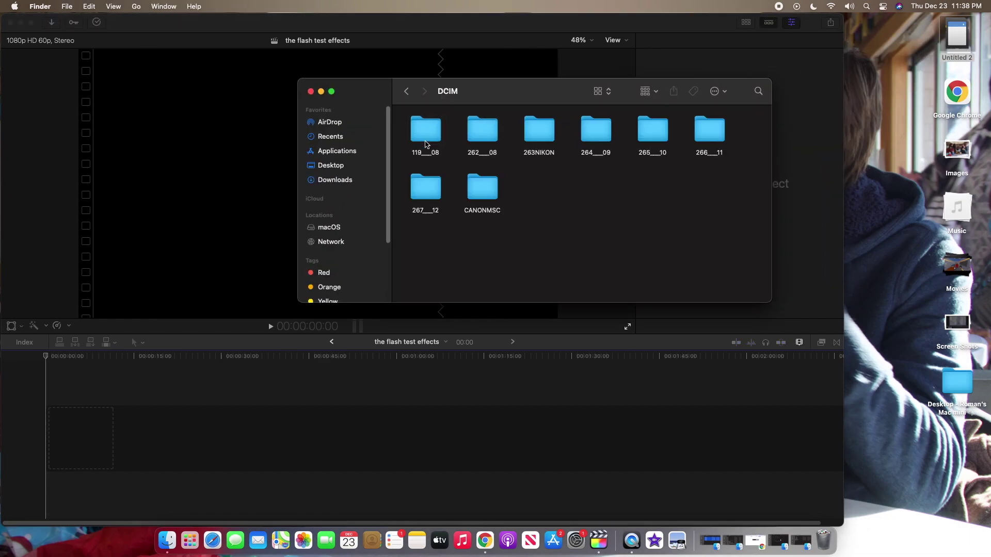
click(420, 181)
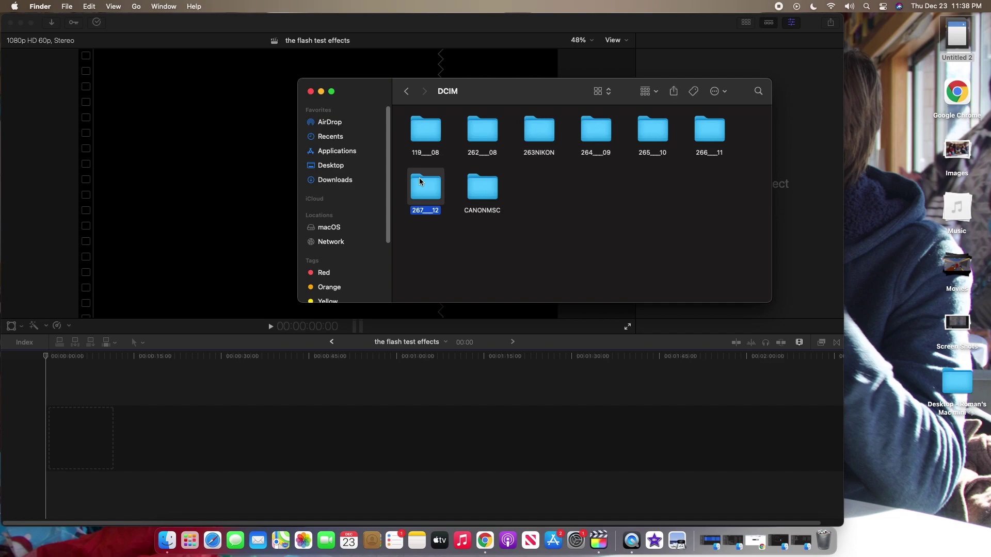
double_click(420, 181)
scroll(533, 206, down, 2)
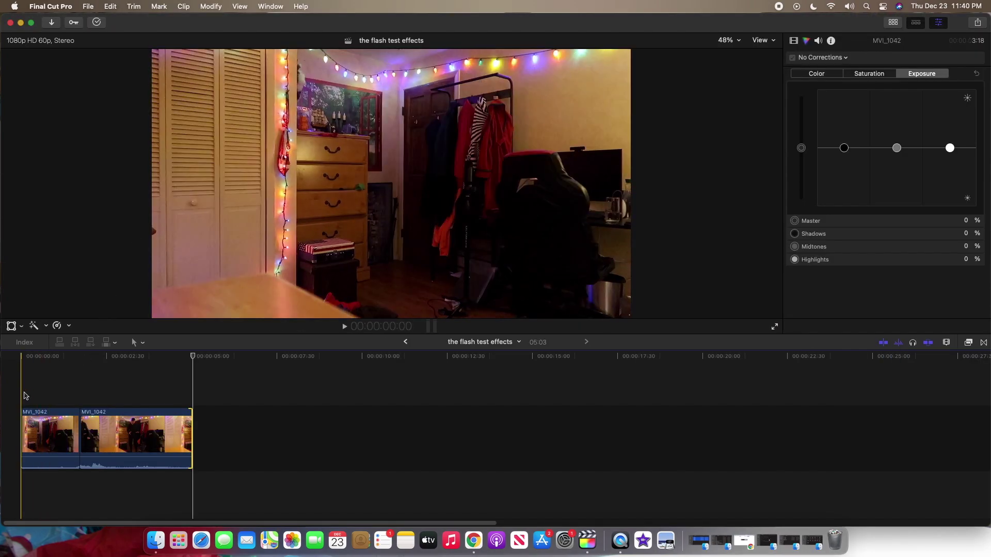
Play the two MVI_1042 clips from the start and park the playhead at 1:13, before the cut
click(23, 396)
key(space)
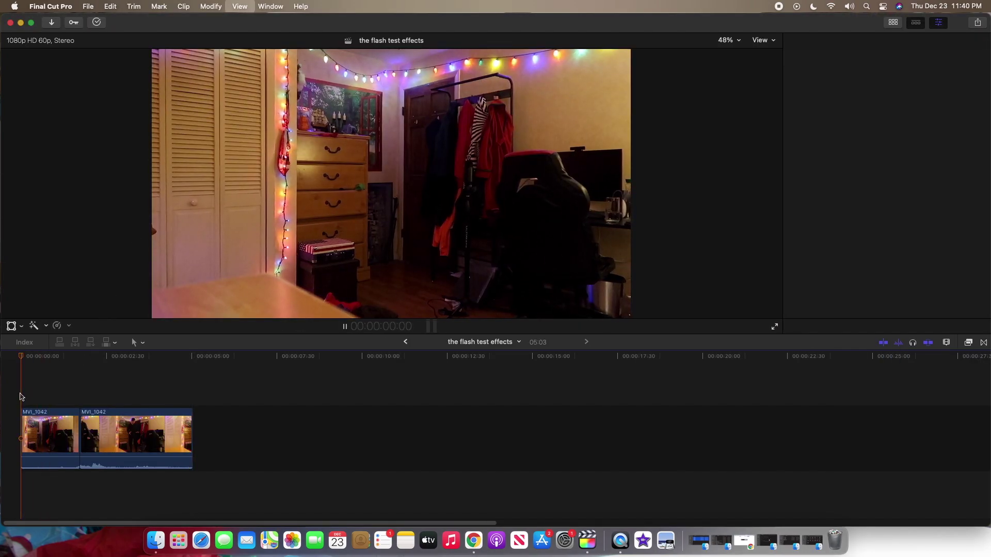
key(super+6)
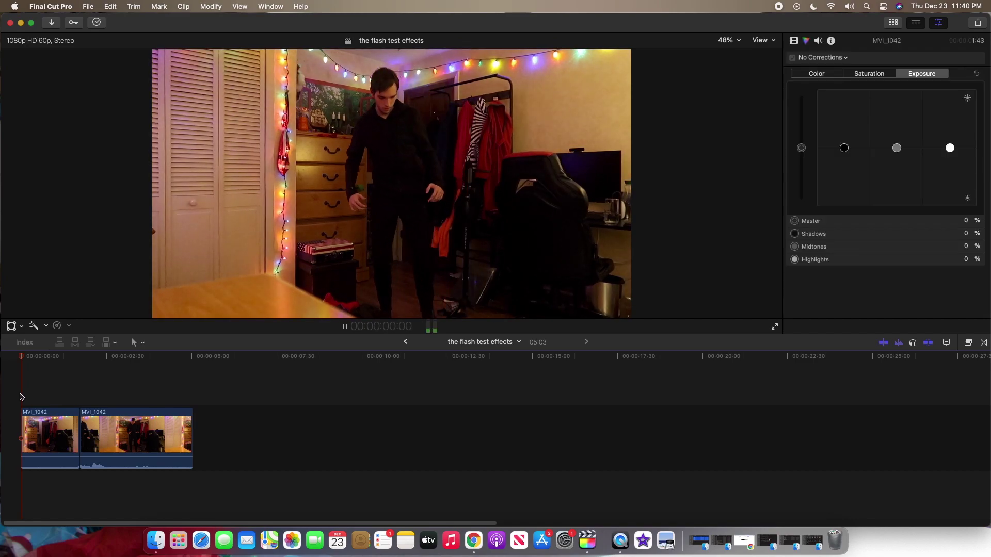
key(space)
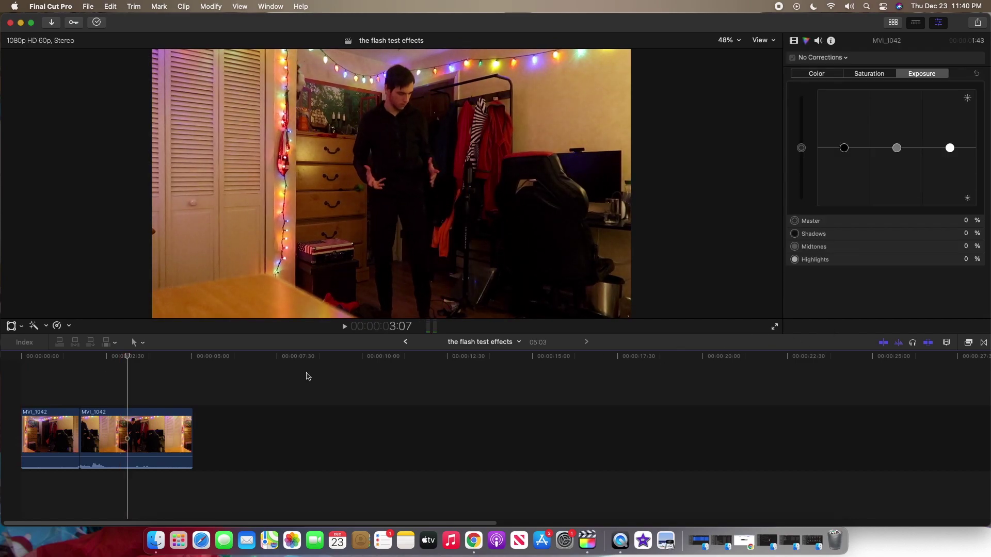
drag(129, 357, 64, 366)
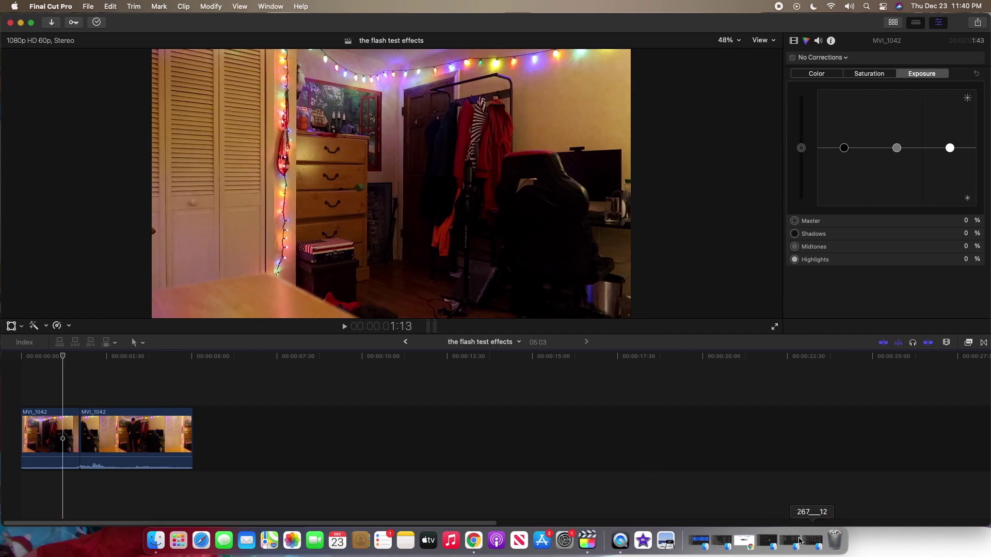
Open the Flash effects folder in Finder and look at the 17 {Run In} image sequence
click(764, 542)
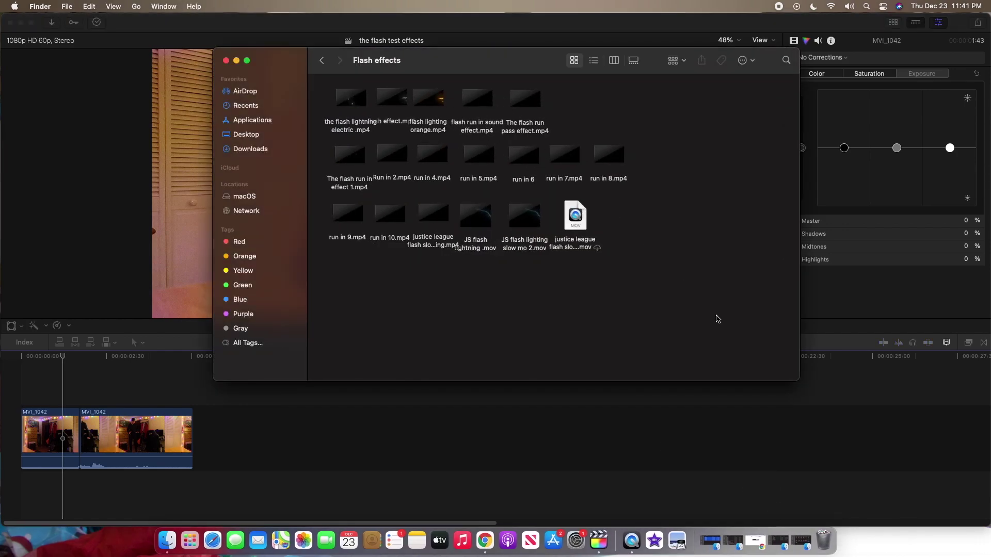
click(711, 541)
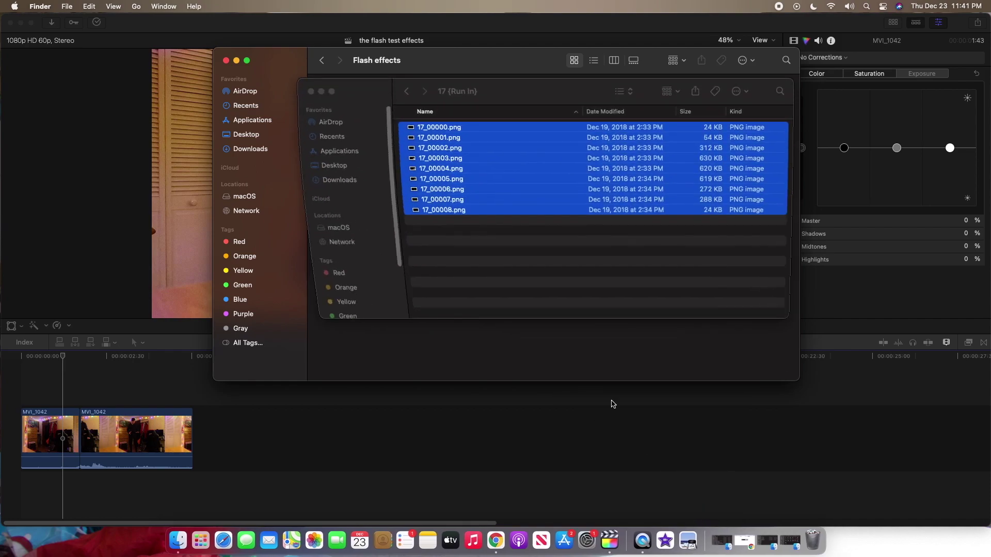
click(497, 279)
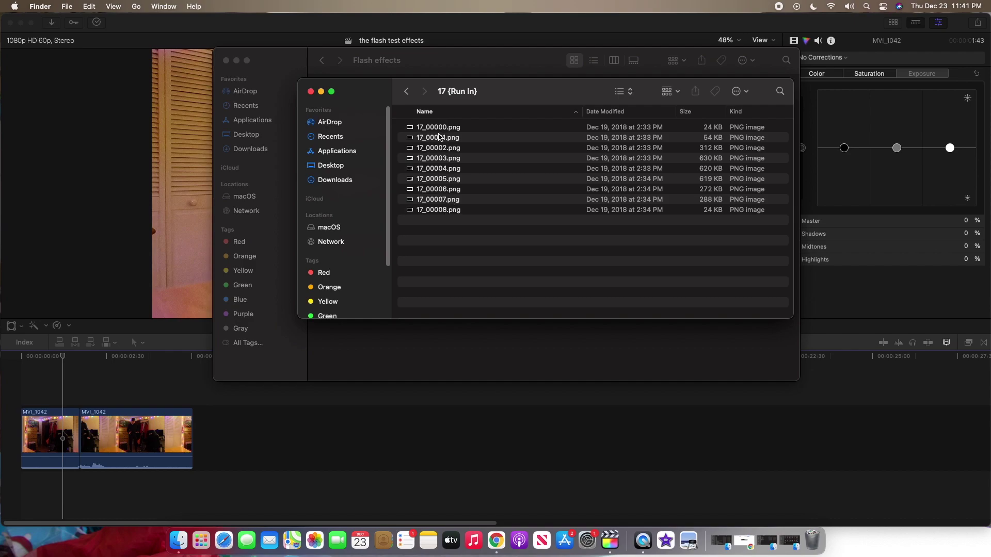
click(320, 91)
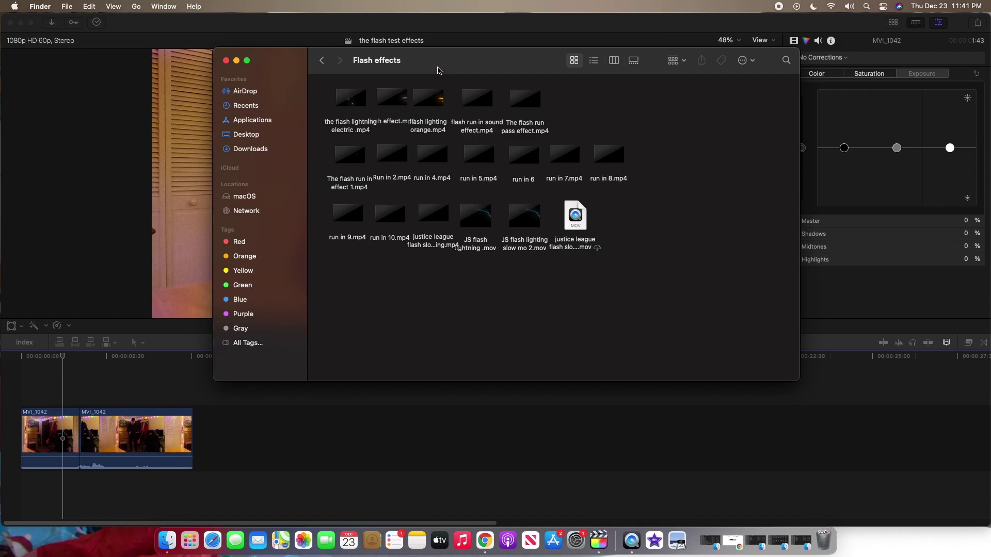
drag(438, 71, 480, 63)
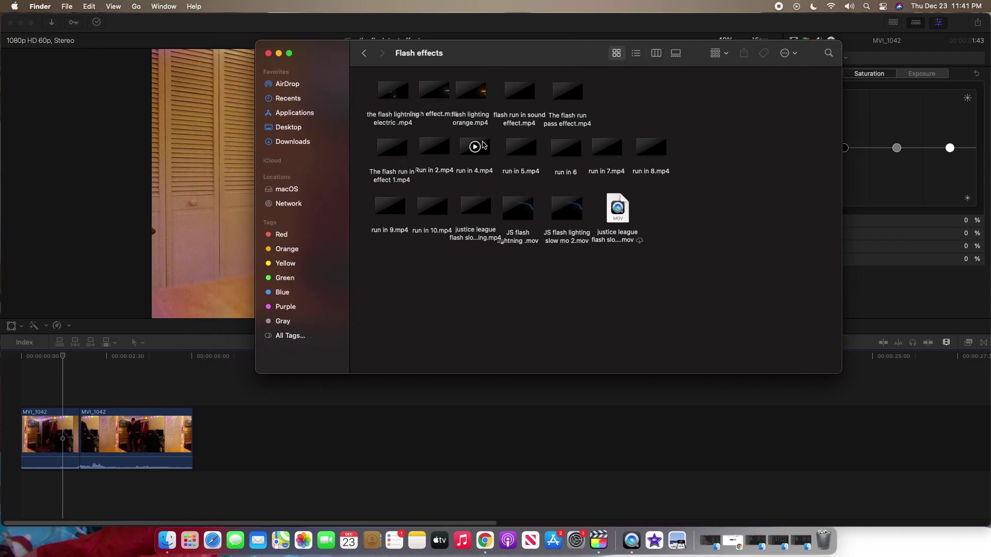
Try the run in 4.mp4 effect above the MVI_1042 footage, preview it and delete it
drag(485, 148, 63, 358)
click(57, 360)
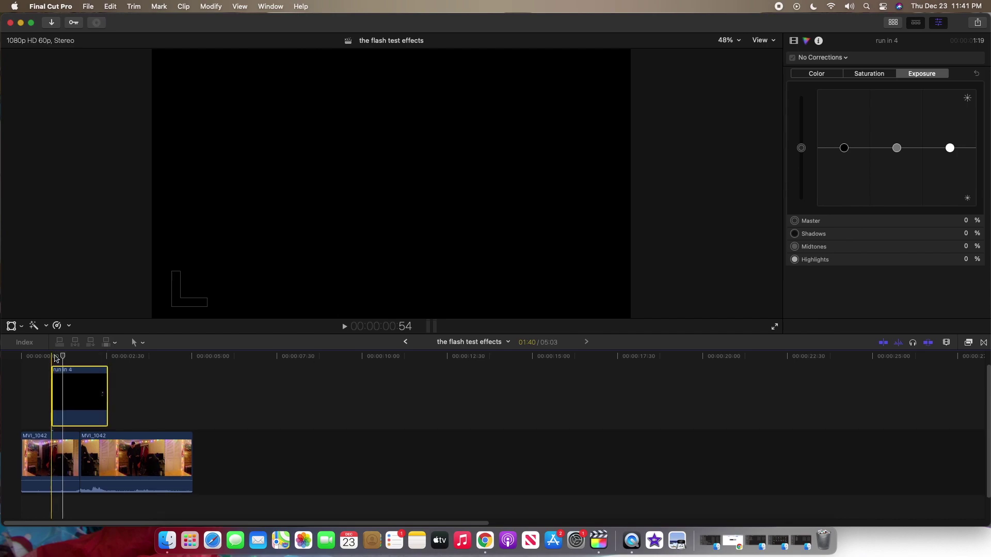
click(55, 358)
key(space)
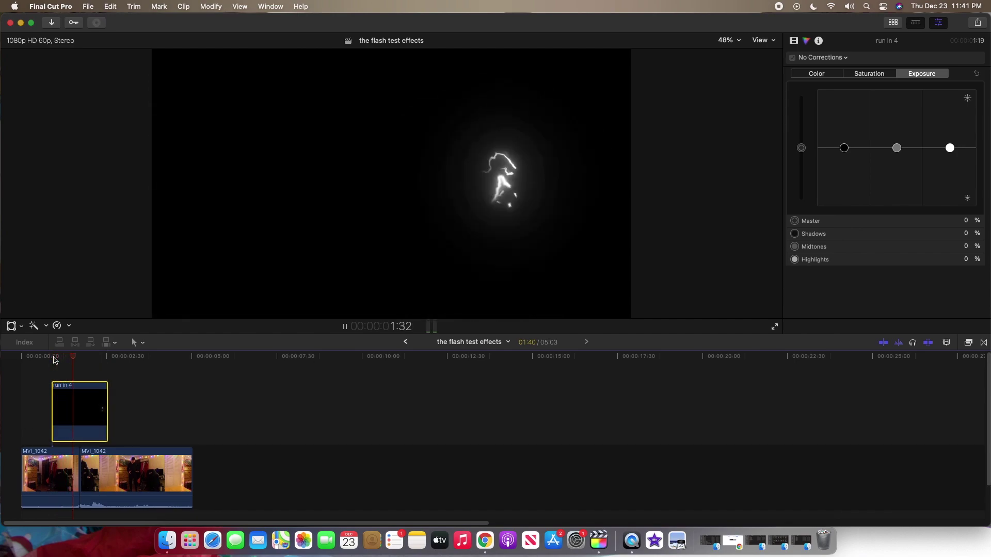
key(space)
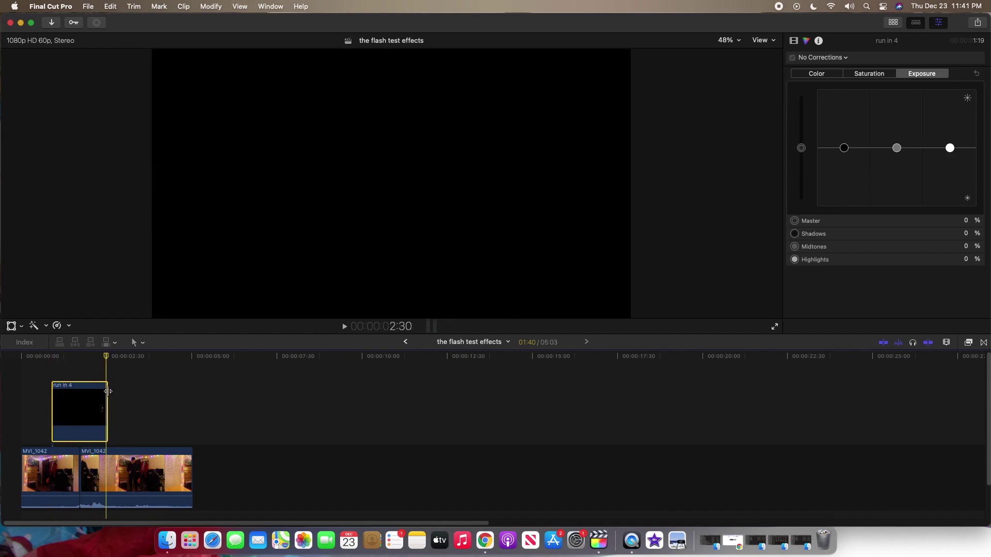
key(Delete)
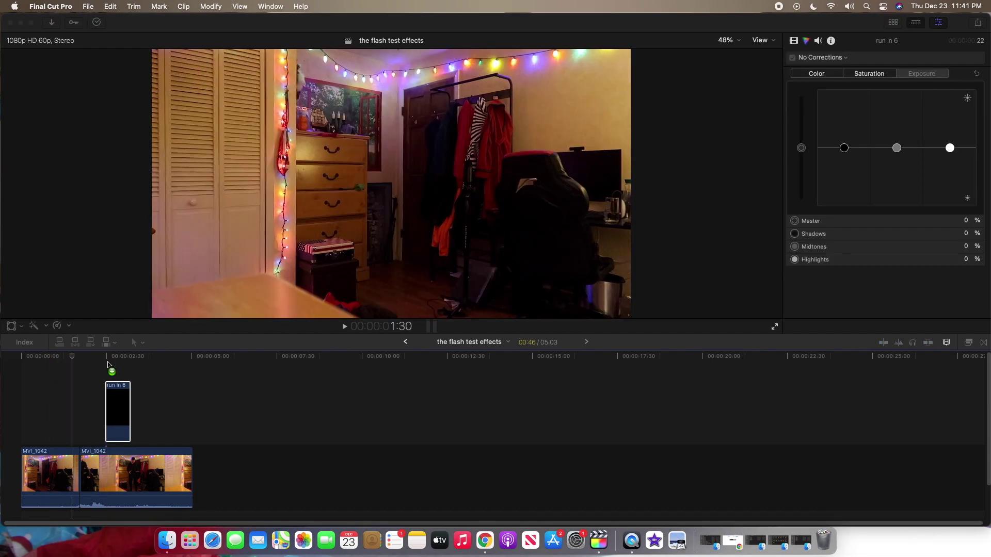
Place the run in 6 effect above the footage starting at 1:26 and preview it across the cut
drag(109, 367, 107, 363)
click(107, 365)
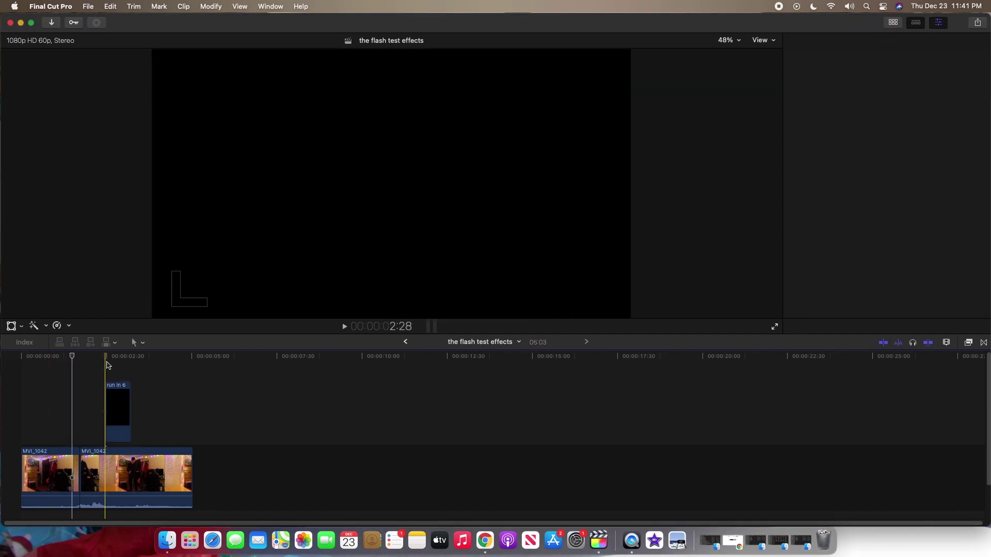
key(space)
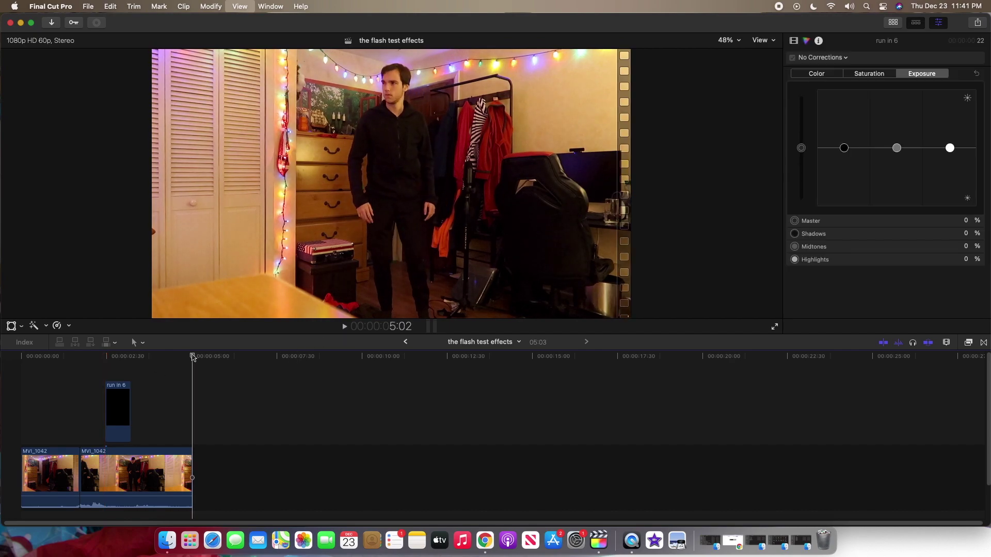
click(71, 381)
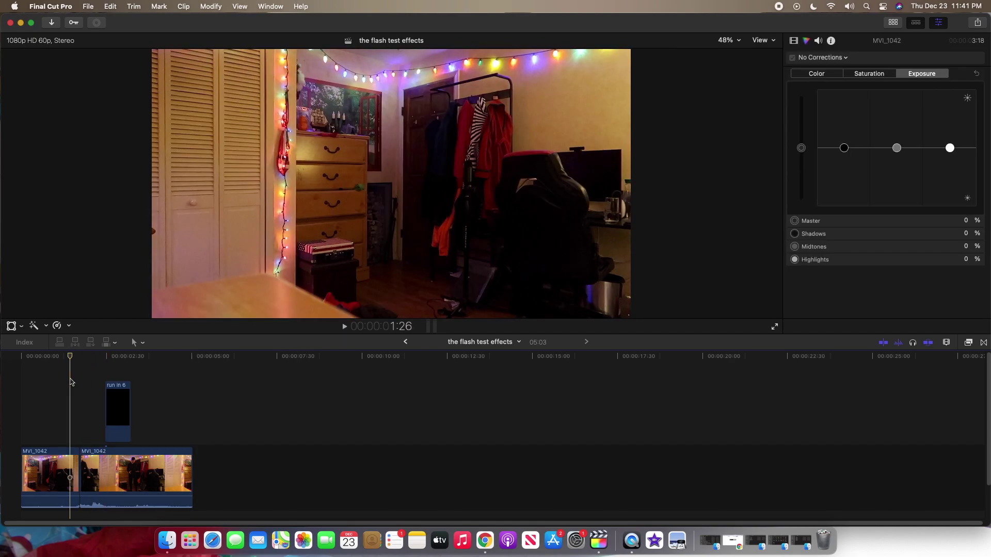
drag(117, 403, 82, 403)
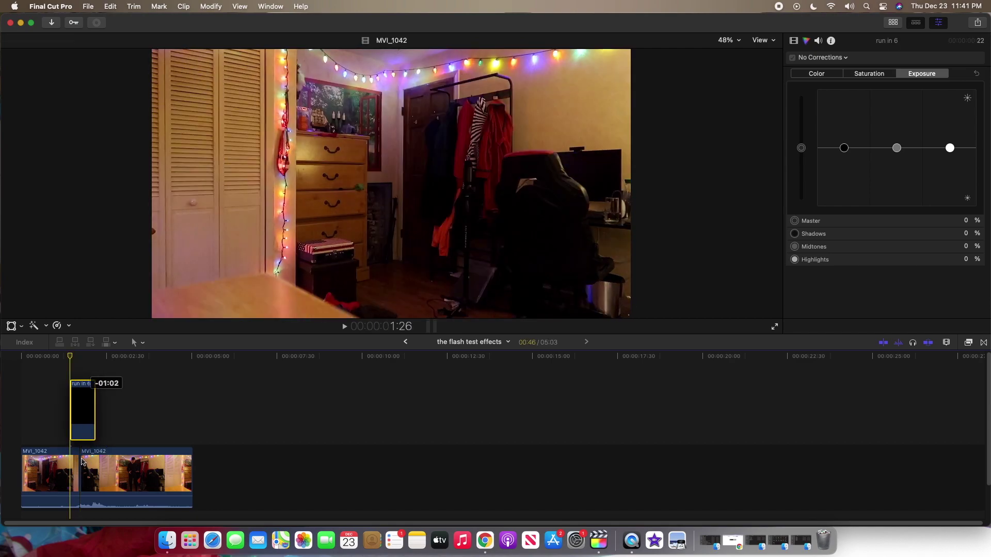
drag(65, 347, 65, 348)
key(space)
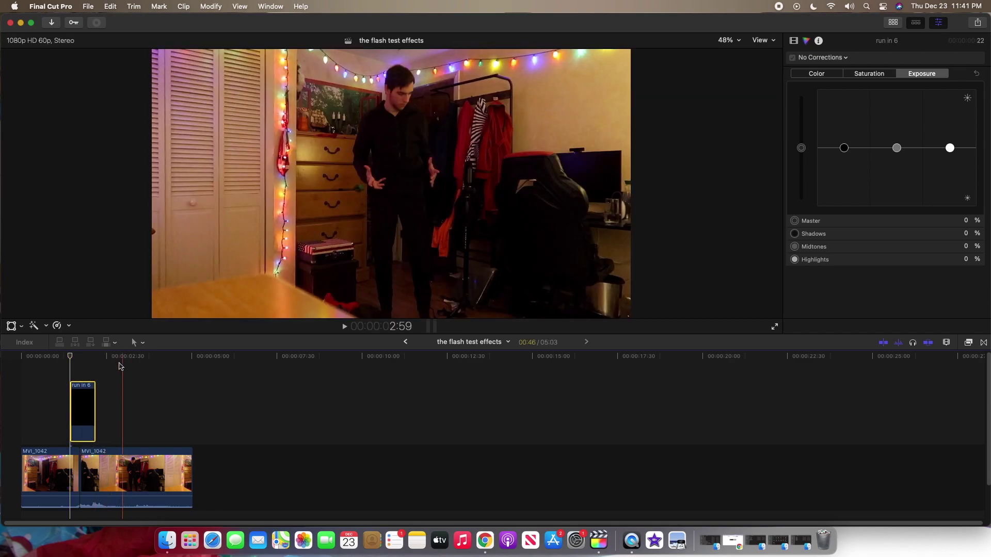
click(85, 366)
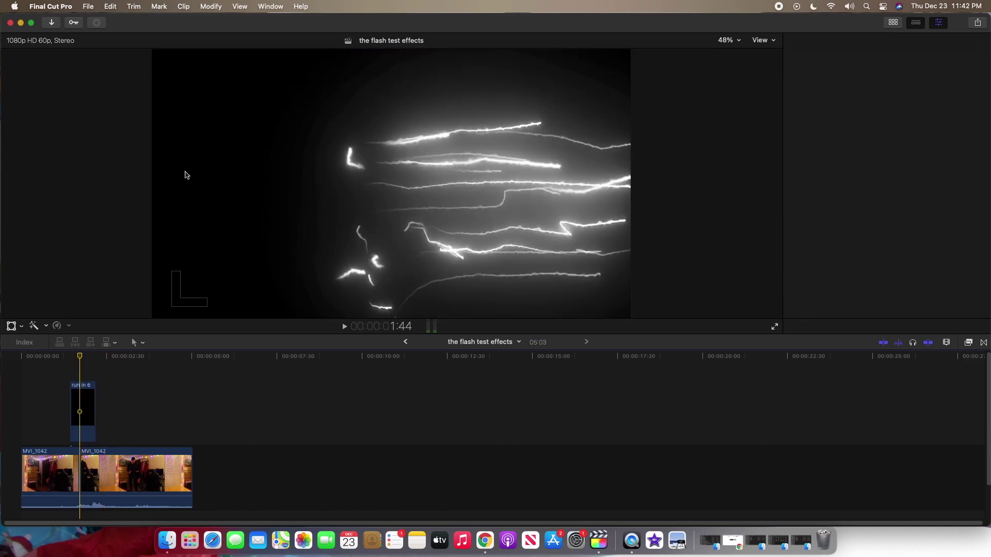
Set the blend mode of the run in 6 clip to Screen
click(939, 23)
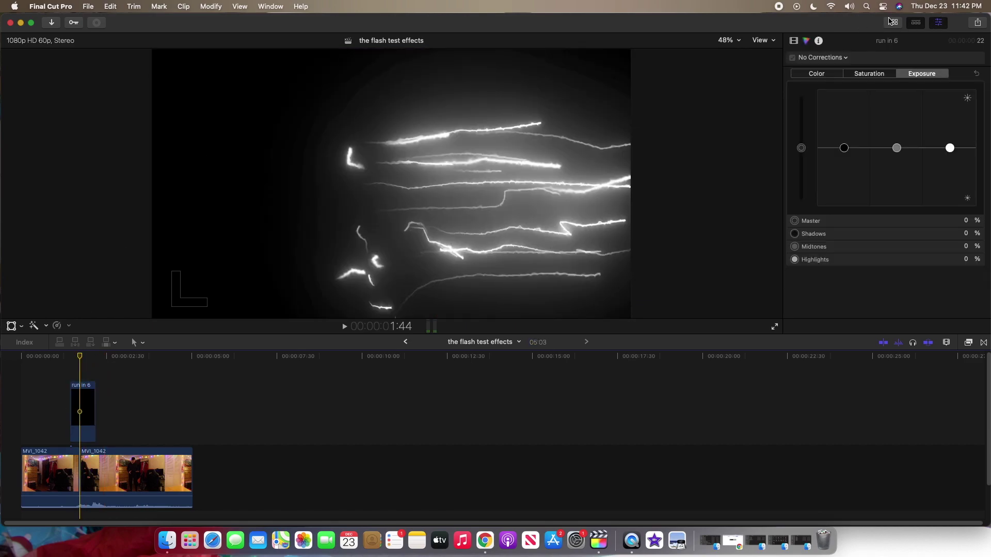
click(793, 41)
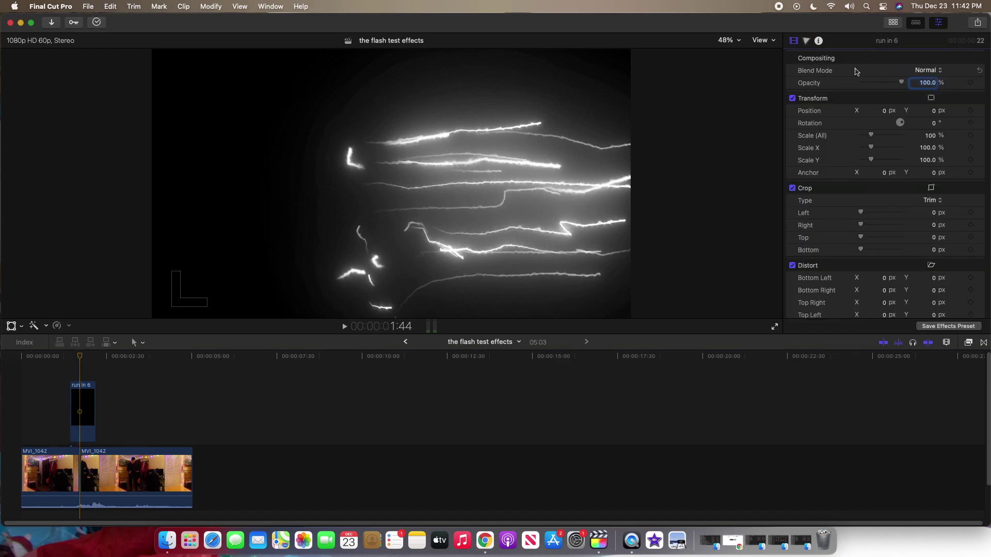
click(931, 70)
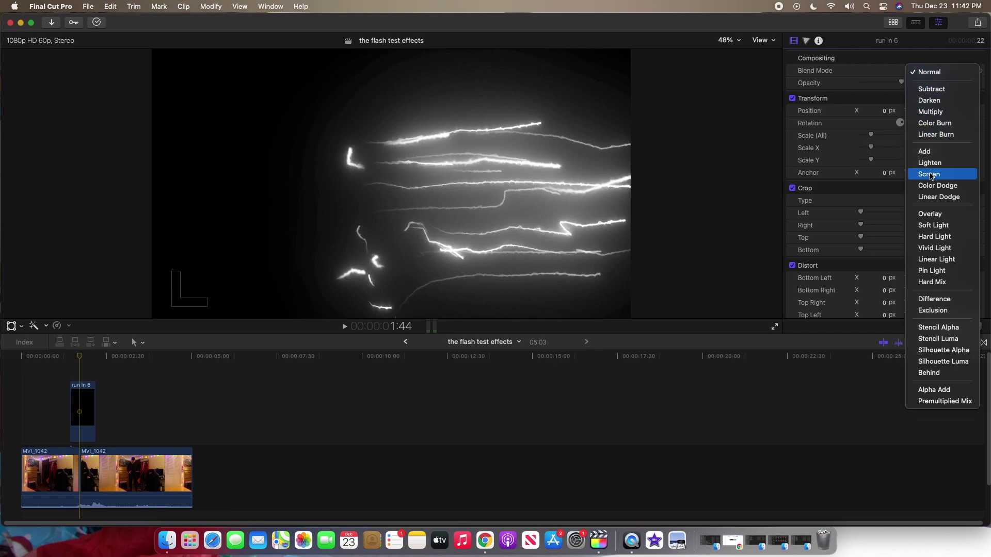
click(509, 252)
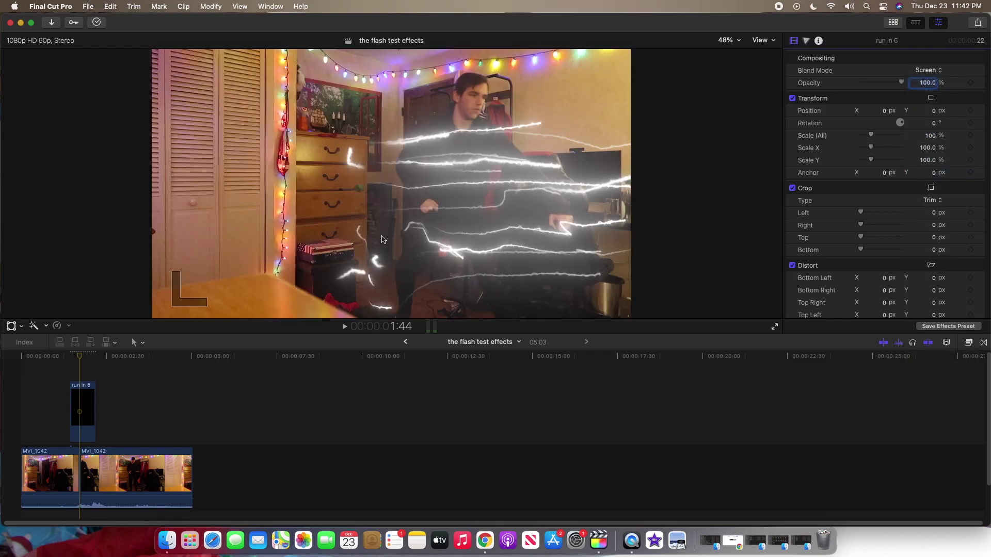
Check the lightning against the runner and shift the run in 6 clip slightly later
drag(71, 356, 74, 359)
key(Right)
key(Right)
key(Right)
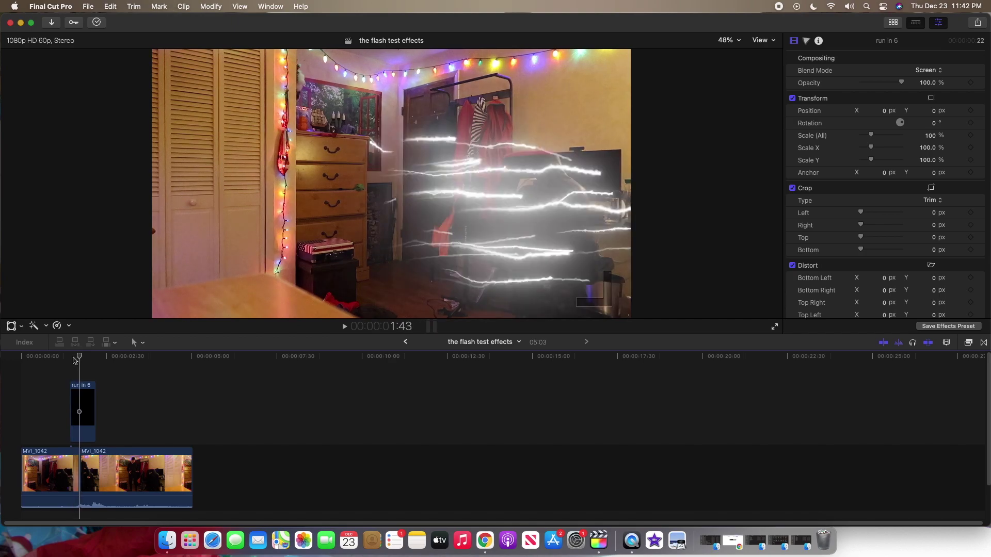
click(89, 397)
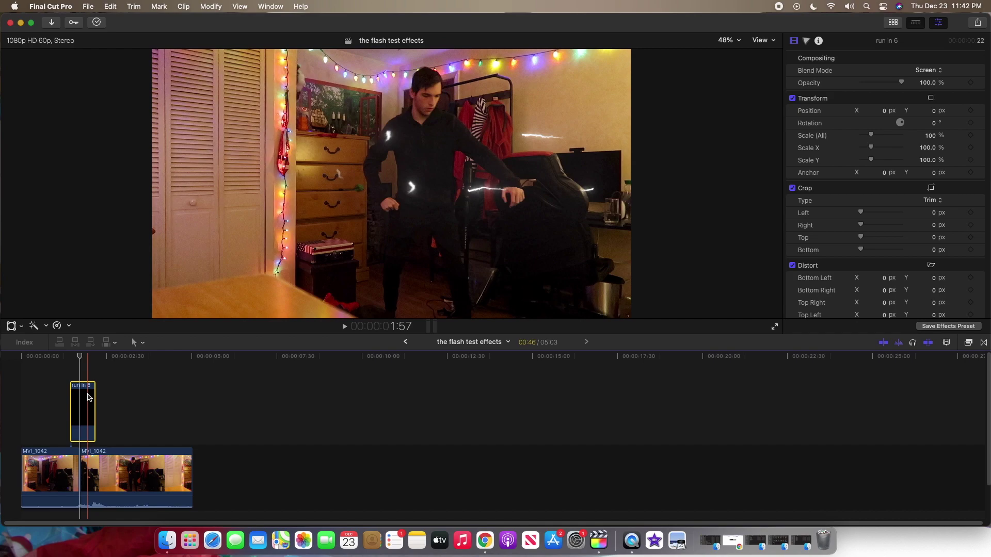
drag(88, 397, 91, 397)
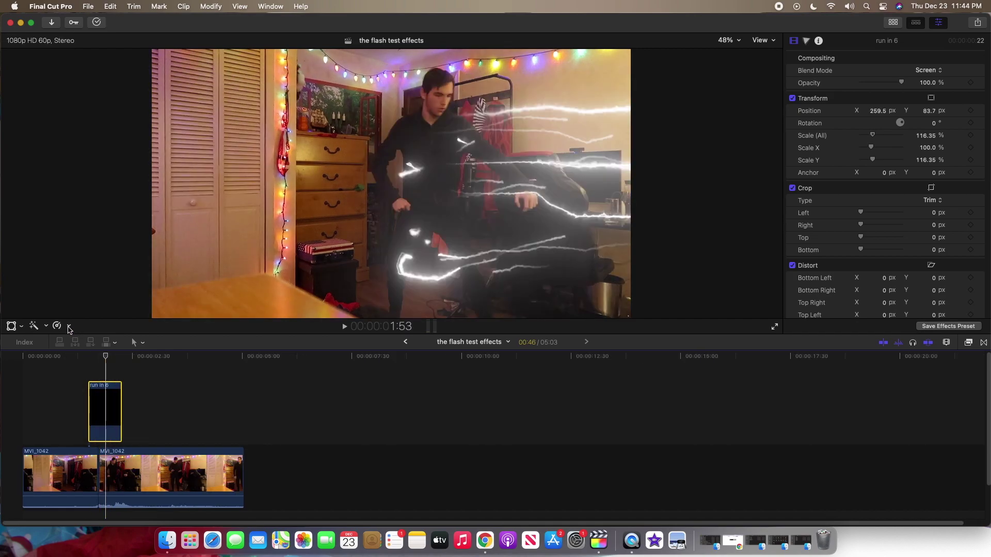
Speed up the run in 6 clip to Fast 2x and play back the effect
click(68, 327)
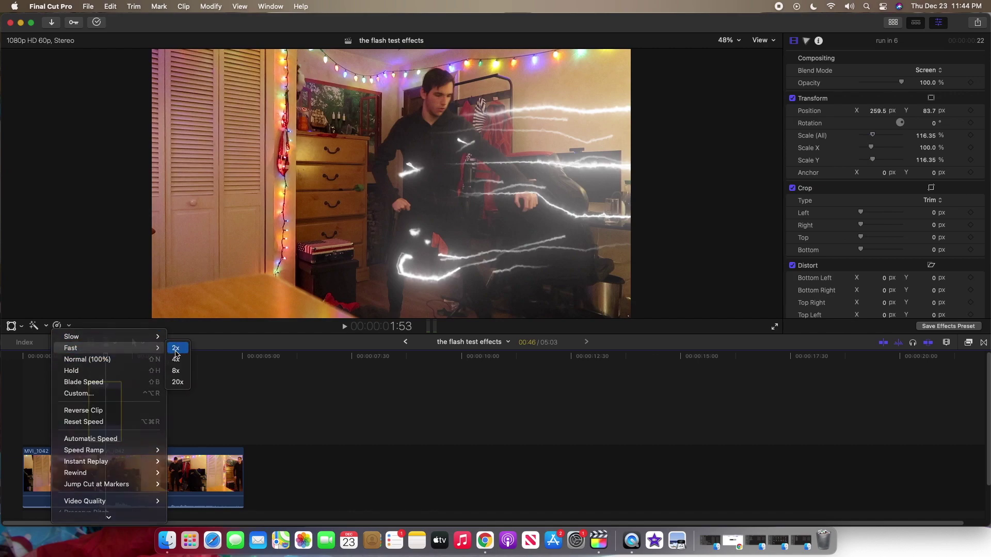
click(177, 350)
drag(105, 380, 77, 359)
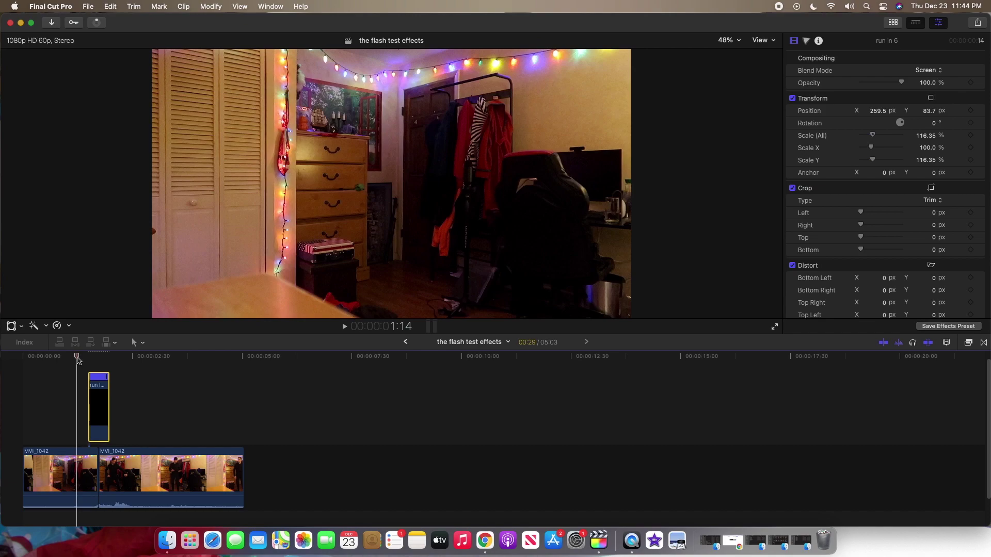
key(space)
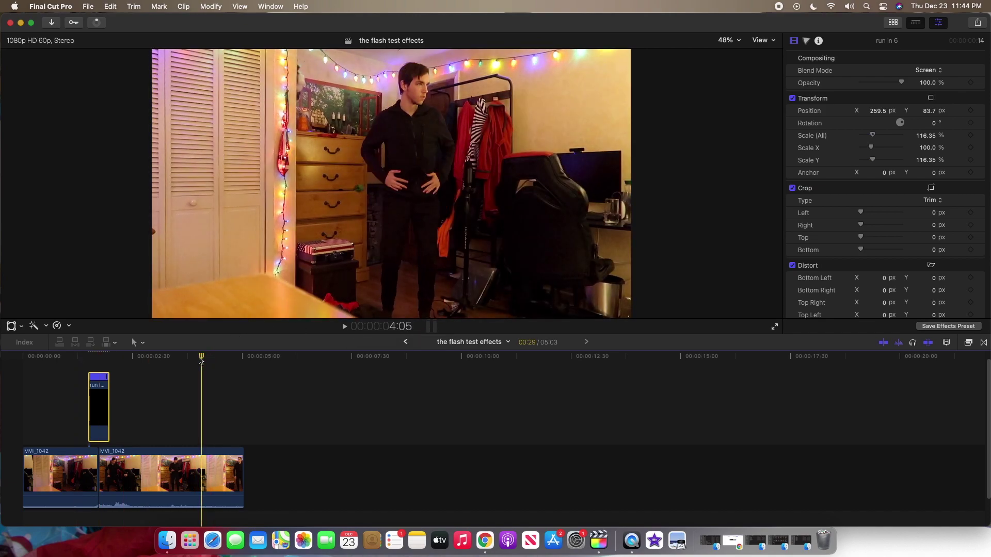
key(space)
Examine the run-in lightning frame by frame around the cut between the two MVI_1042 clips
click(99, 353)
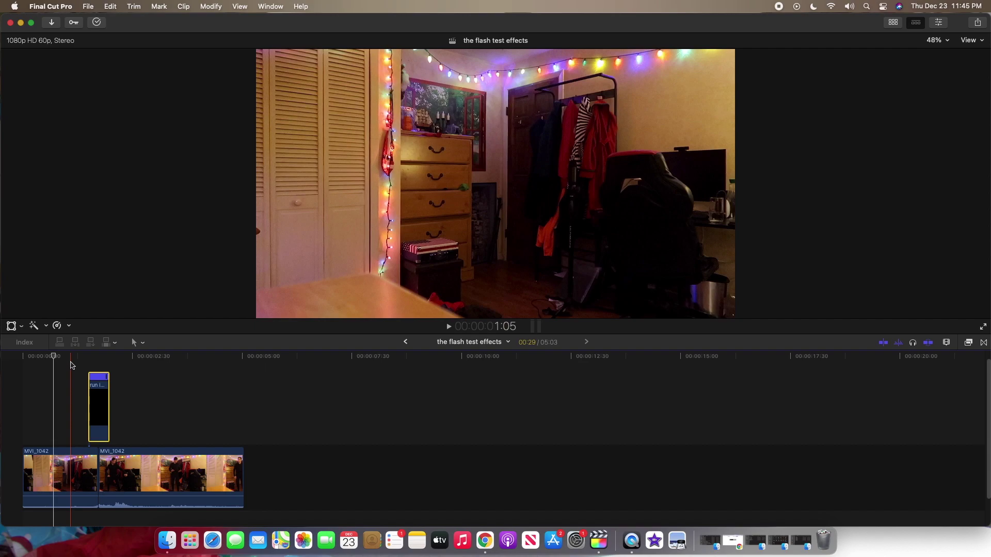
key(Right)
key(Right)
key(Right)
key(Right)
key(Right)
key(Right)
key(Right)
key(Right)
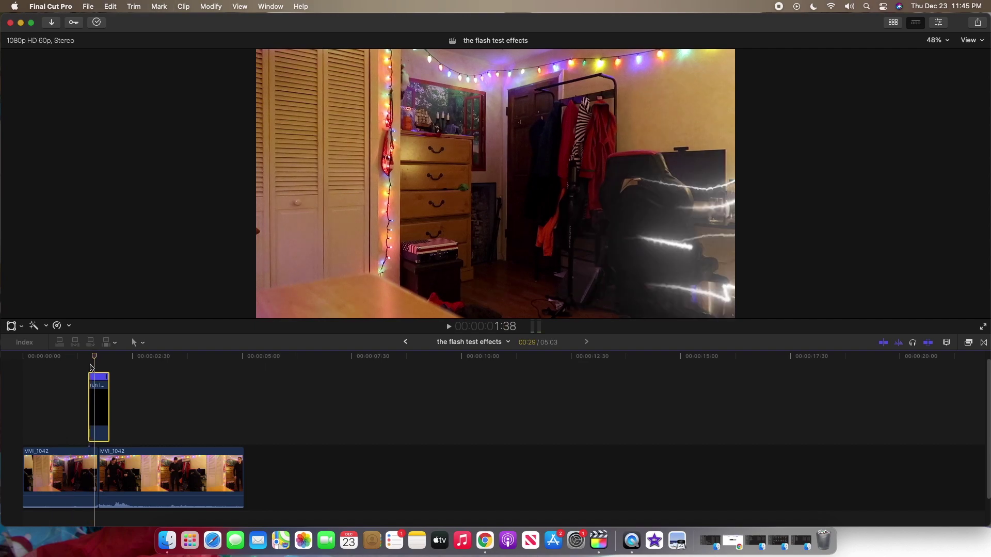
Check the lightning against the runner's position around the cut and shift the run in 6 clip slightly later
key(Right)
key(Right)
key(Right)
key(Right)
key(Right)
key(Right)
key(Right)
key(Right)
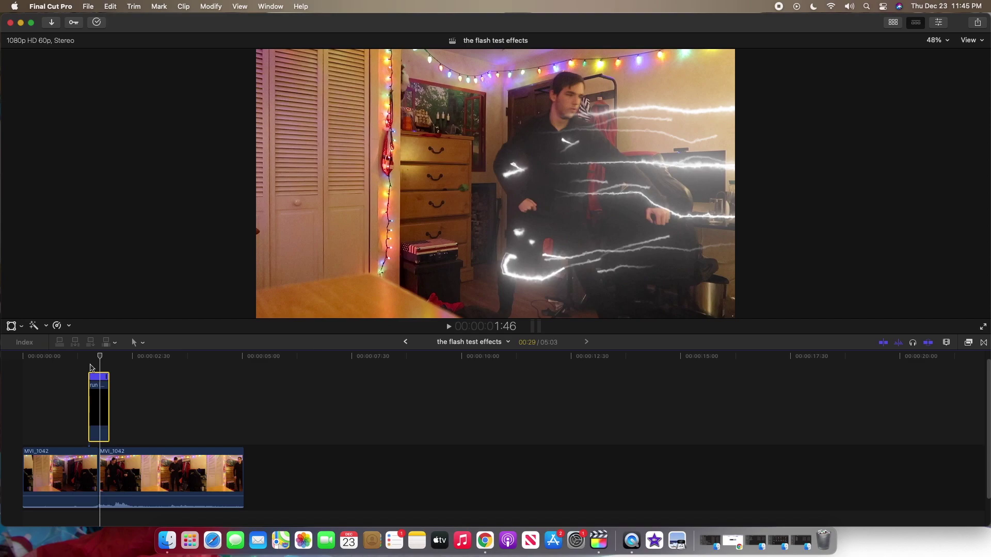
key(Left)
key(Left)
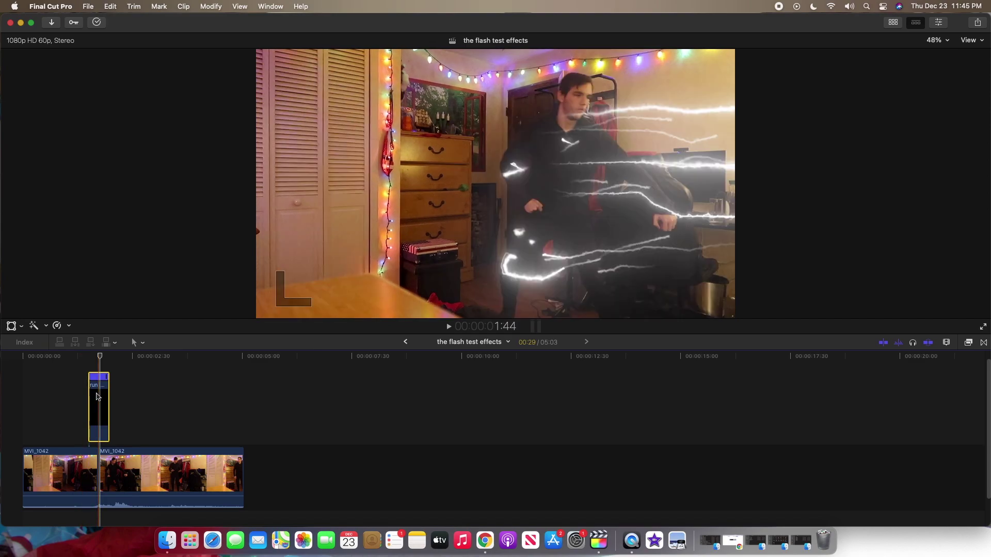
drag(97, 396, 100, 396)
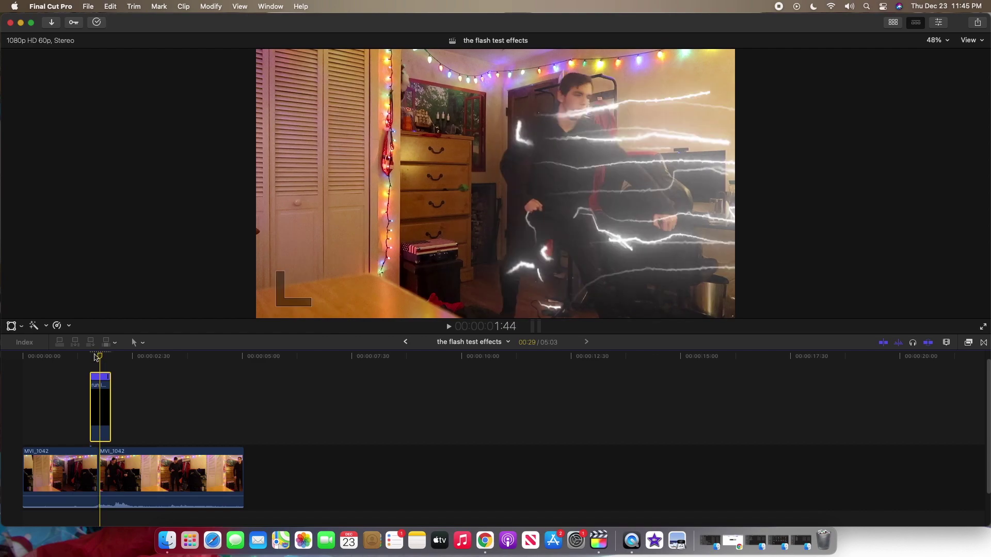
Examine the repositioned run in 6 lightning frame by frame from its start to its end
click(92, 356)
key(Right)
key(Right)
key(Right)
key(Right)
key(Right)
key(Right)
key(Right)
key(Right)
key(Right)
key(Right)
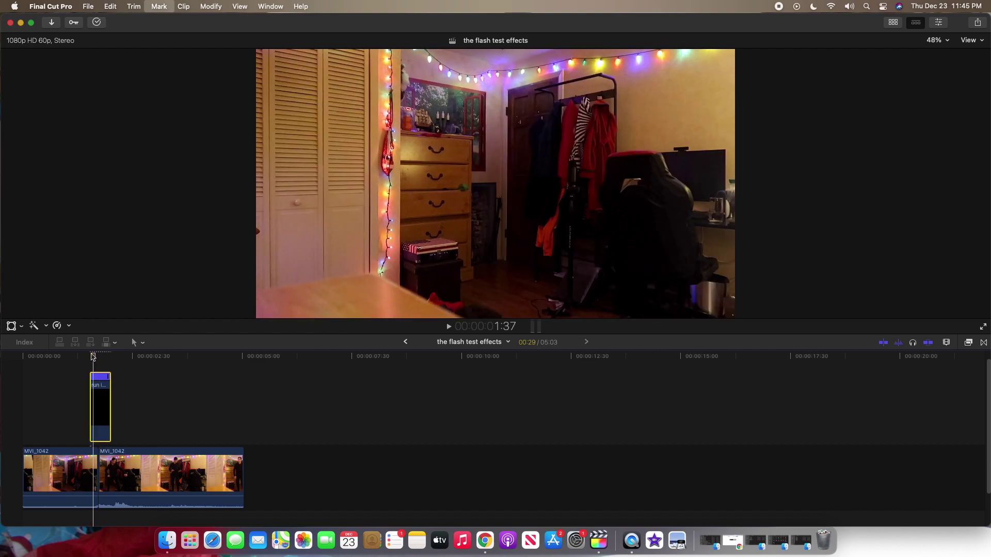
key(Right)
key(Right)
key(Right)
key(Right)
key(Right)
key(Right)
key(Right)
key(Right)
key(Right)
key(Right)
key(Right)
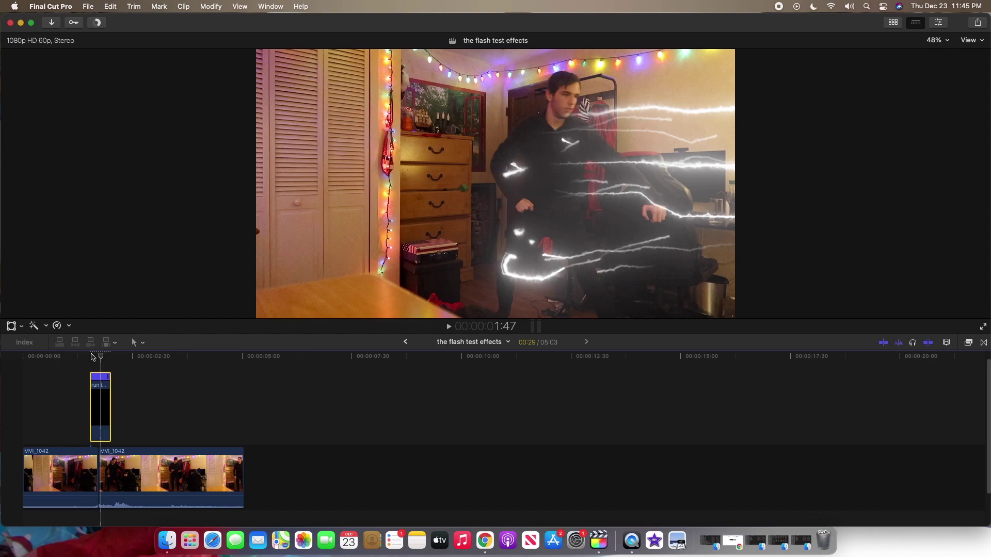
key(Right)
key(Right)
key(Right)
key(Right)
key(Right)
key(Right)
key(Right)
key(Right)
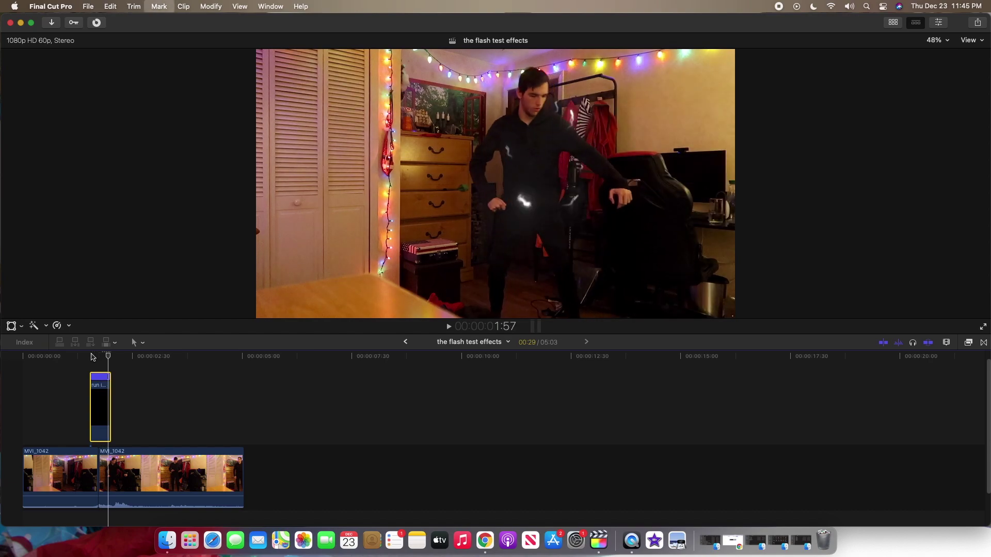
key(Right)
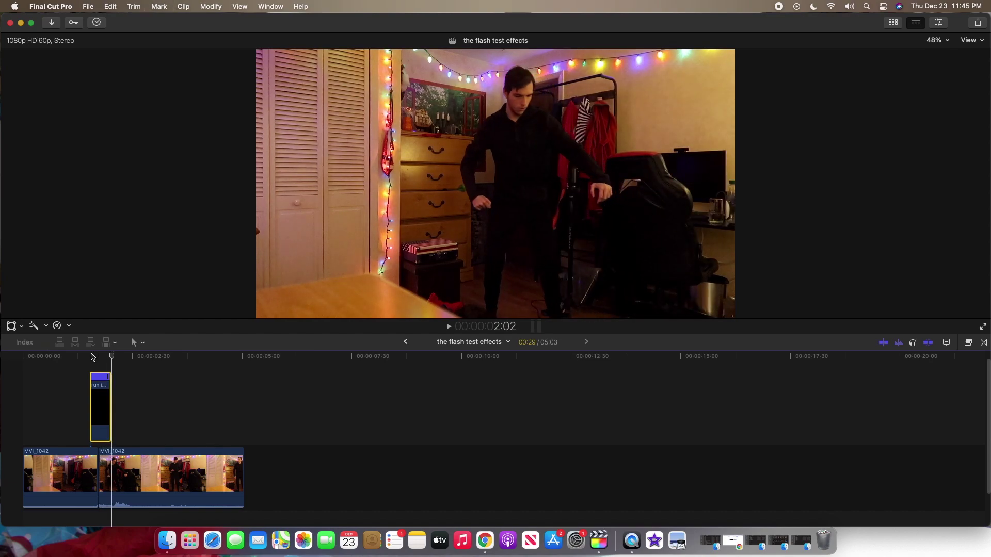
Tint the run in 6 lightning blue with a Color Board, setting the midtones to 208° and 74%
click(99, 356)
click(937, 23)
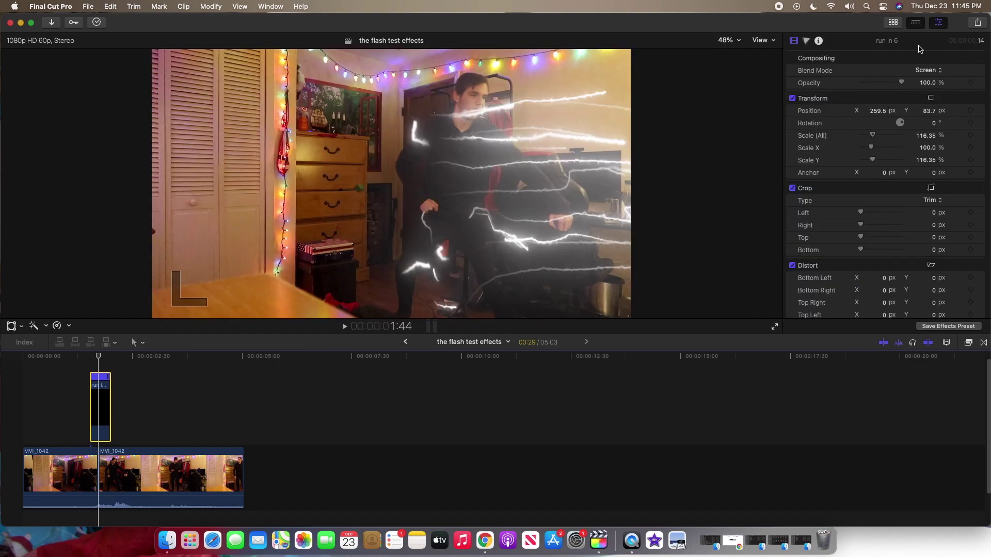
click(806, 42)
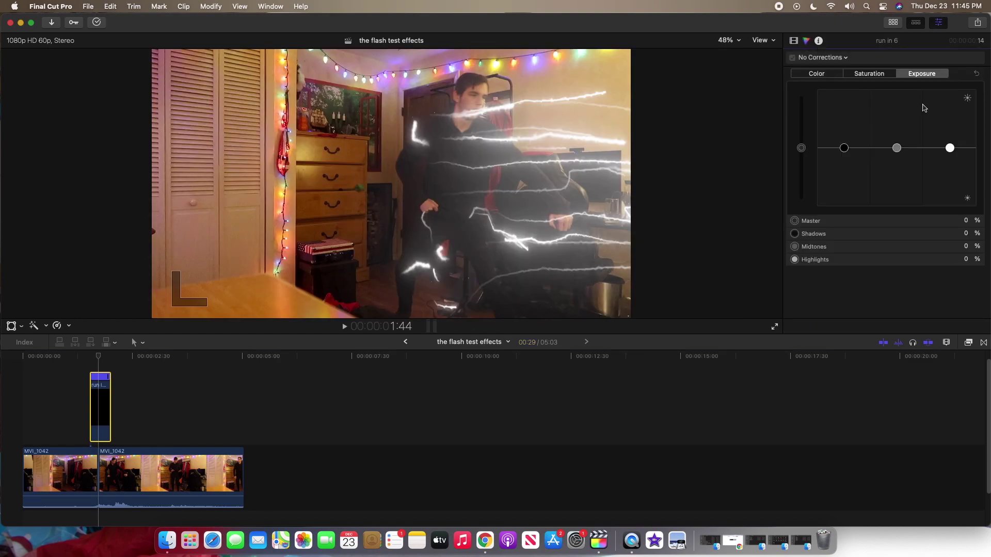
click(818, 73)
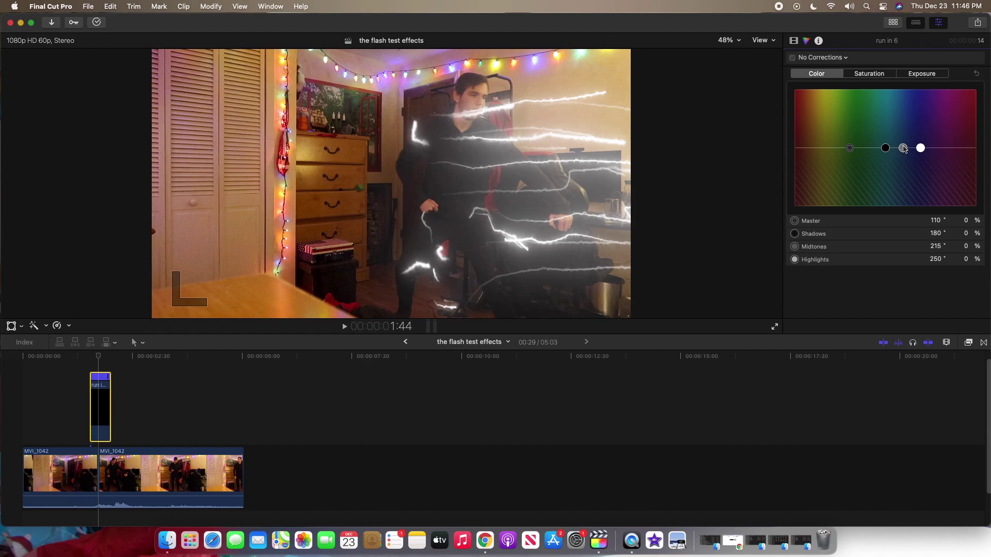
drag(900, 150, 897, 106)
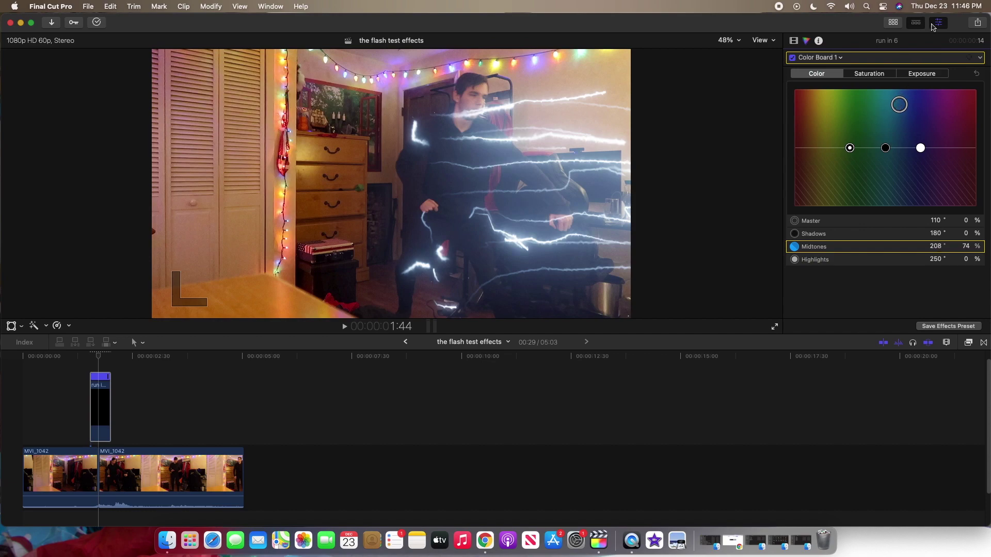
click(938, 23)
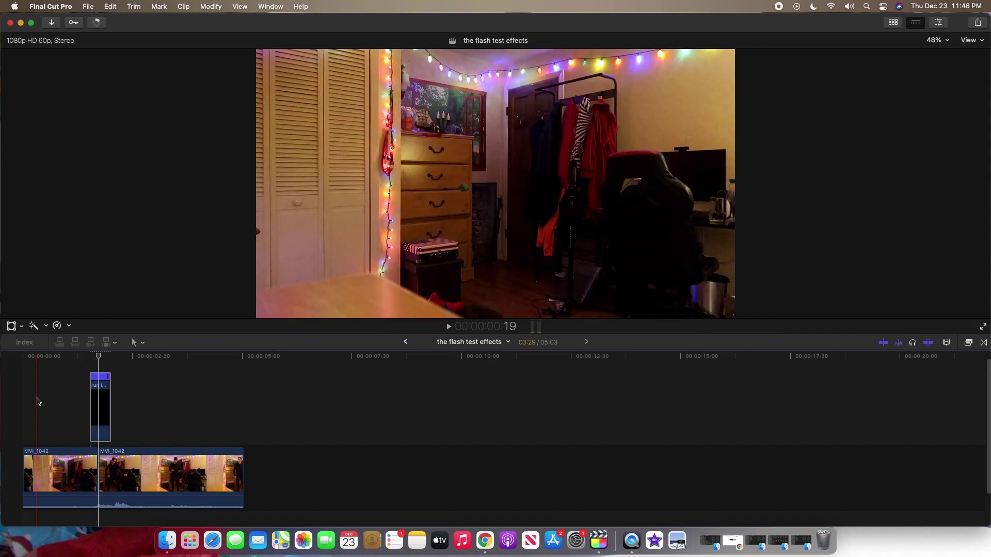
Play back the blue-tinted run-in and return the playhead to the cut between the two MVI_1042 clips
click(37, 401)
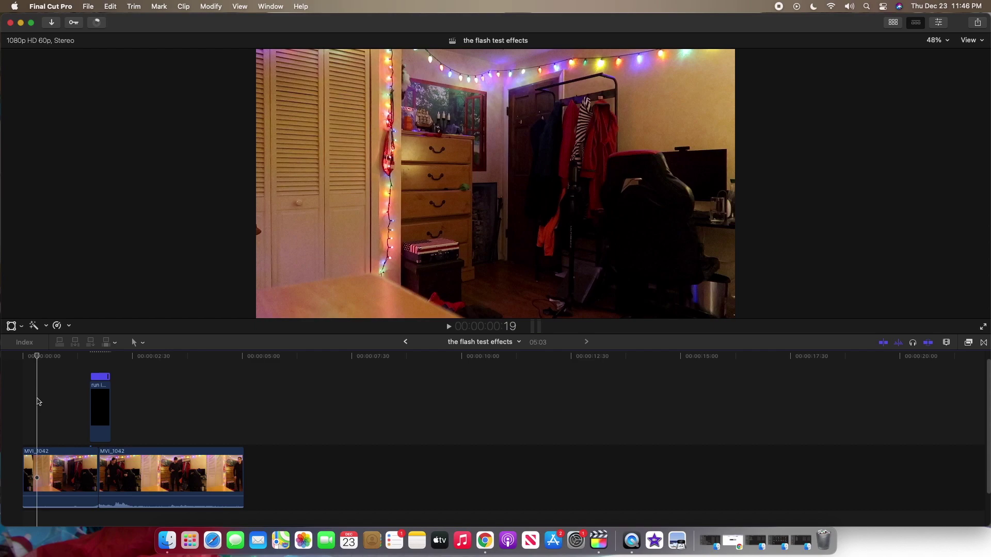
key(space)
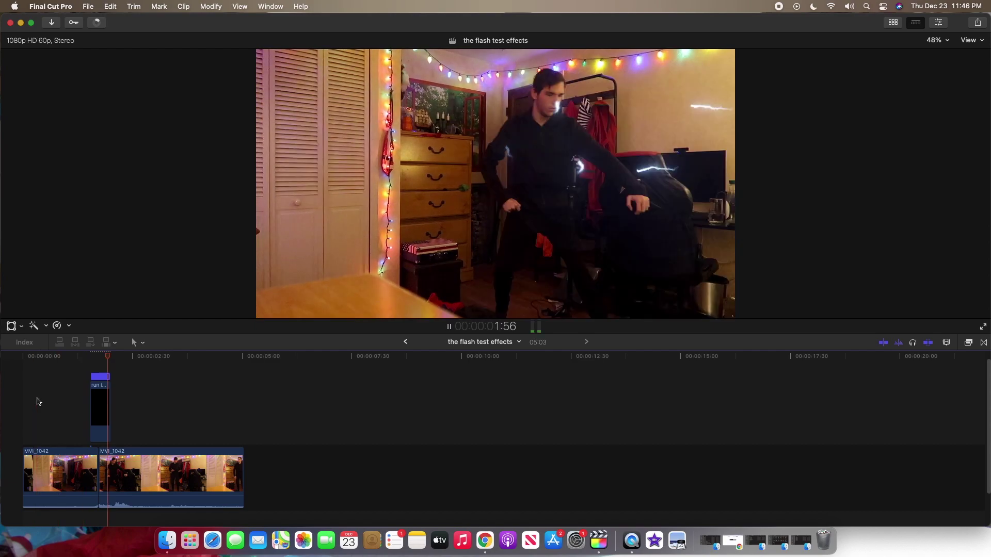
key(space)
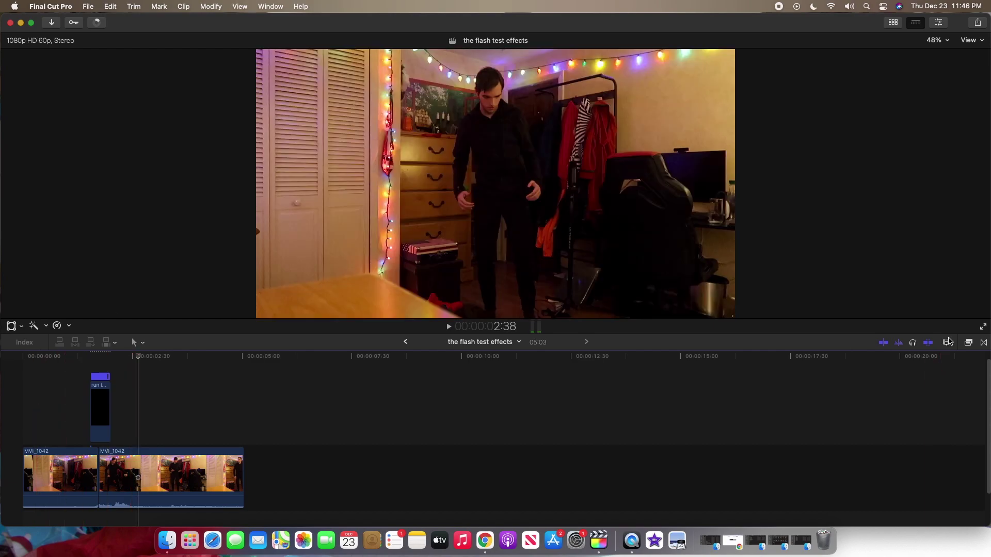
click(948, 342)
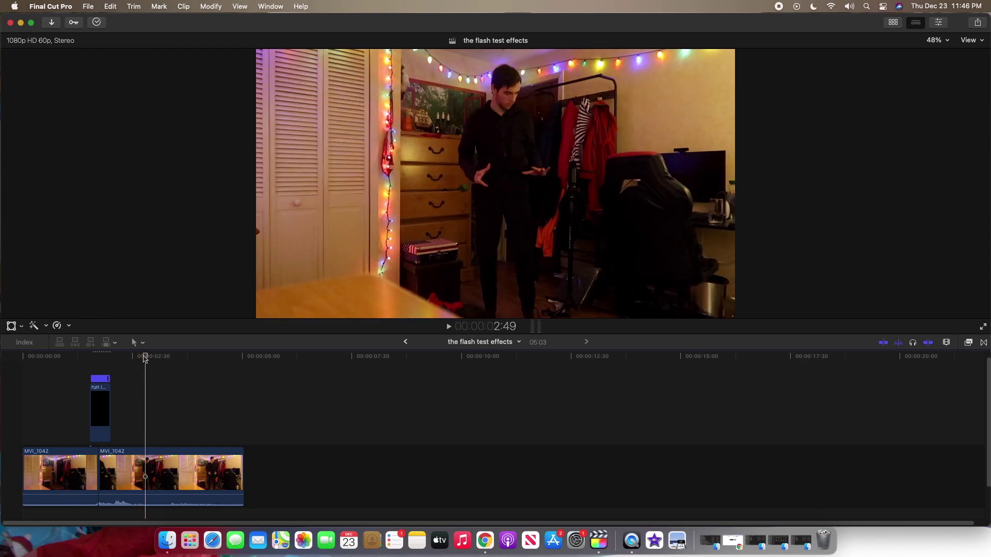
click(99, 356)
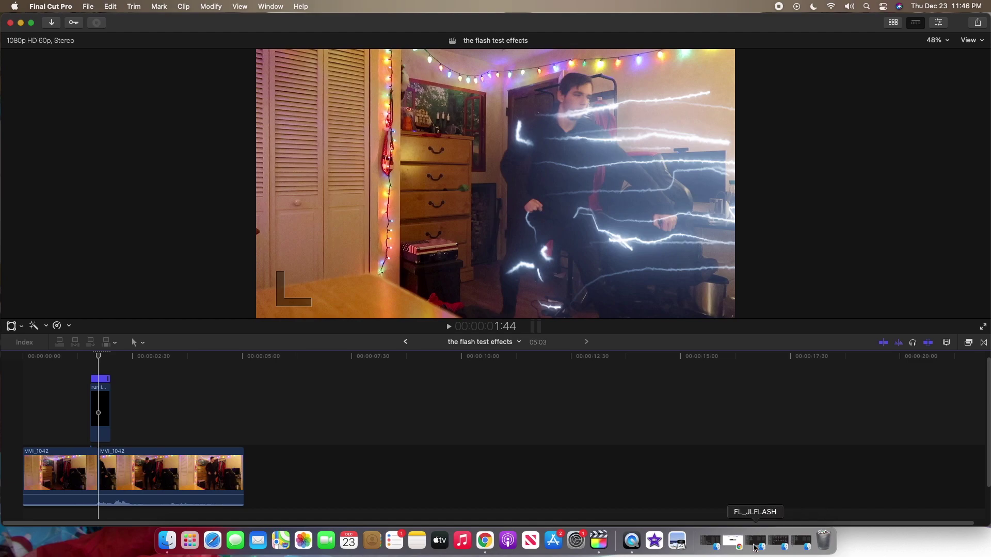
Switch to Chrome to view the Film Learnin' downloads page, dismiss the pack download message and minimise the window
click(710, 541)
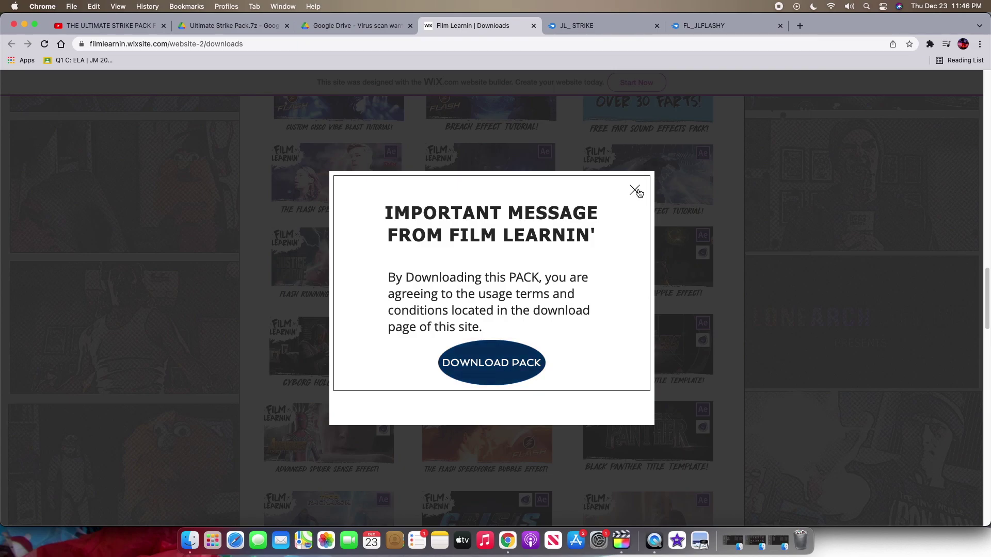
click(635, 191)
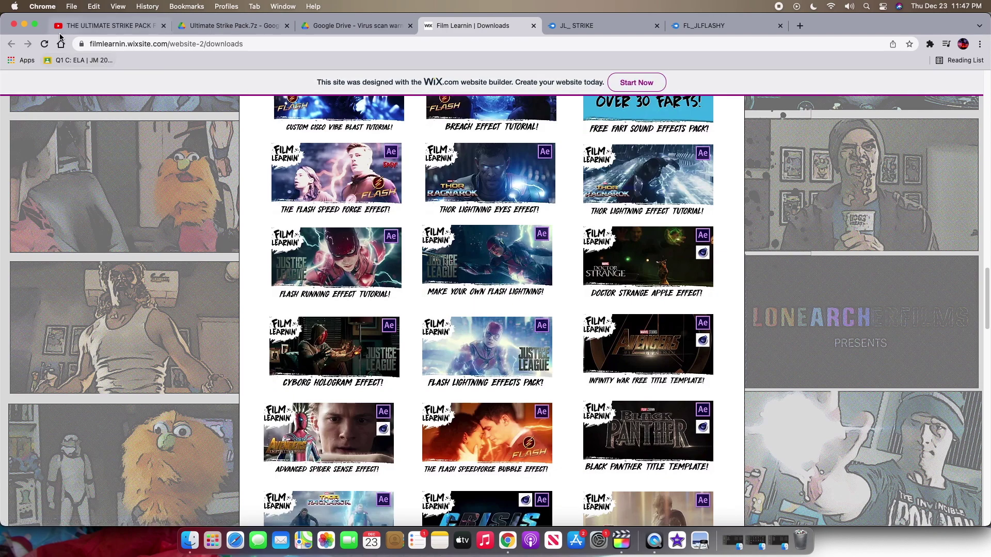
click(25, 26)
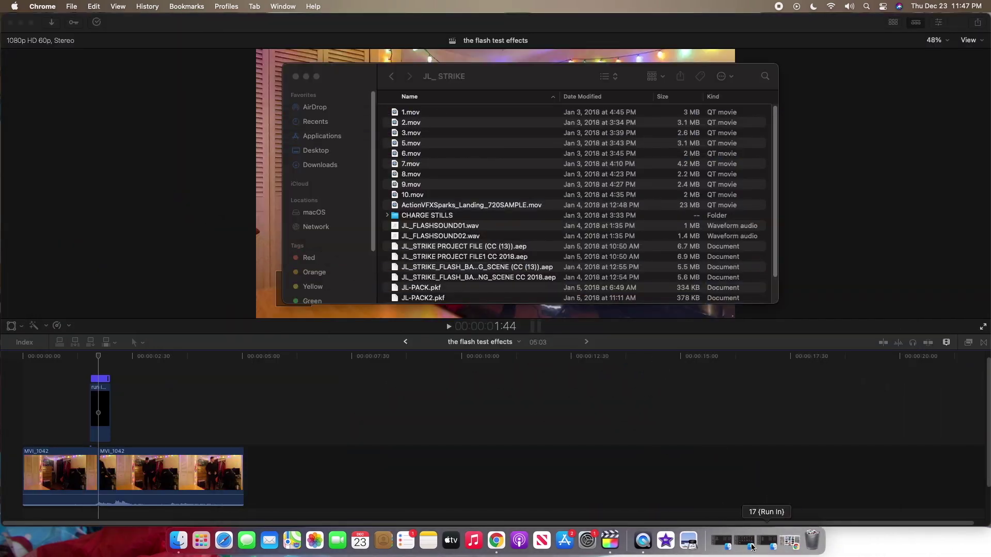
Add the movies 1.mov through 10.mov from the JL_ STRIKE folder above the second MVI_1042 clip and play them back
click(392, 117)
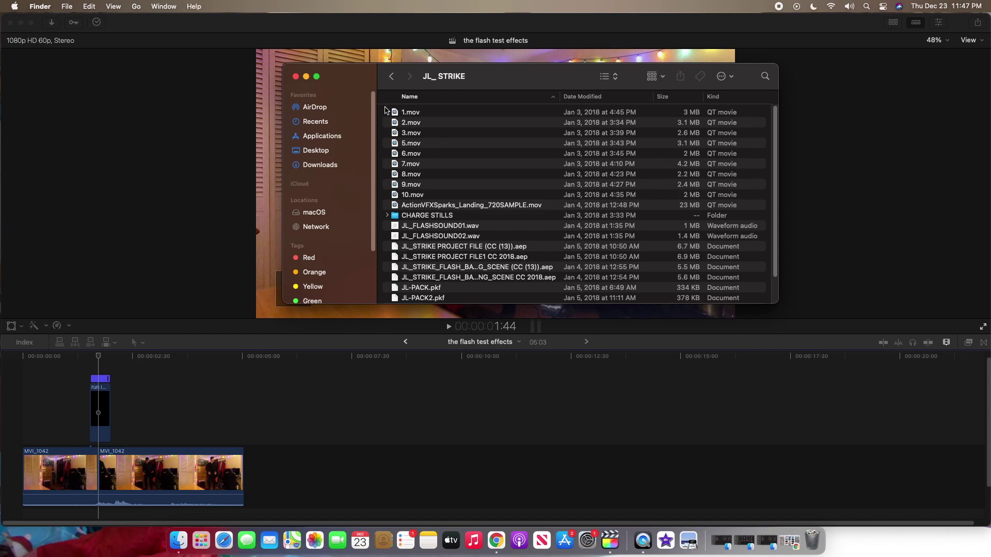
drag(385, 110, 411, 195)
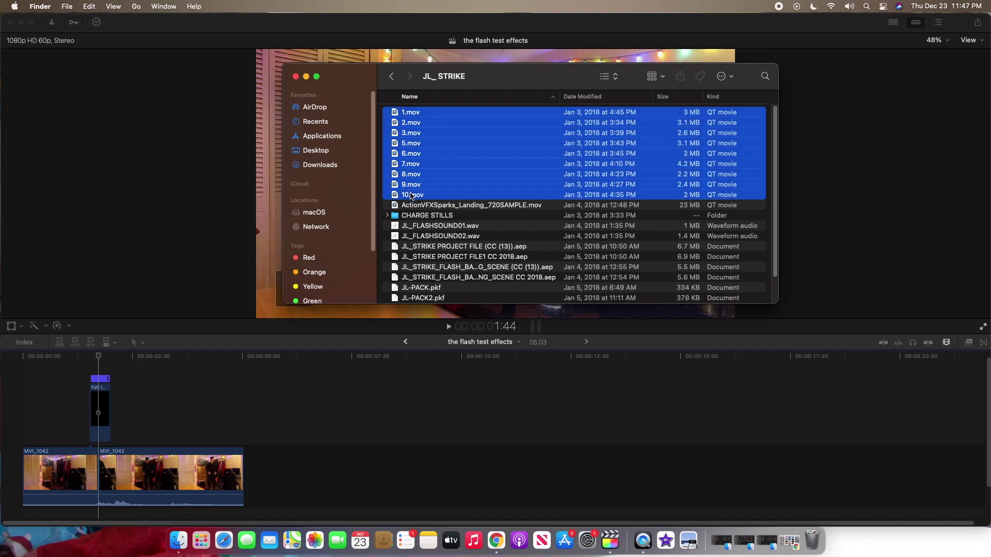
drag(461, 168, 137, 402)
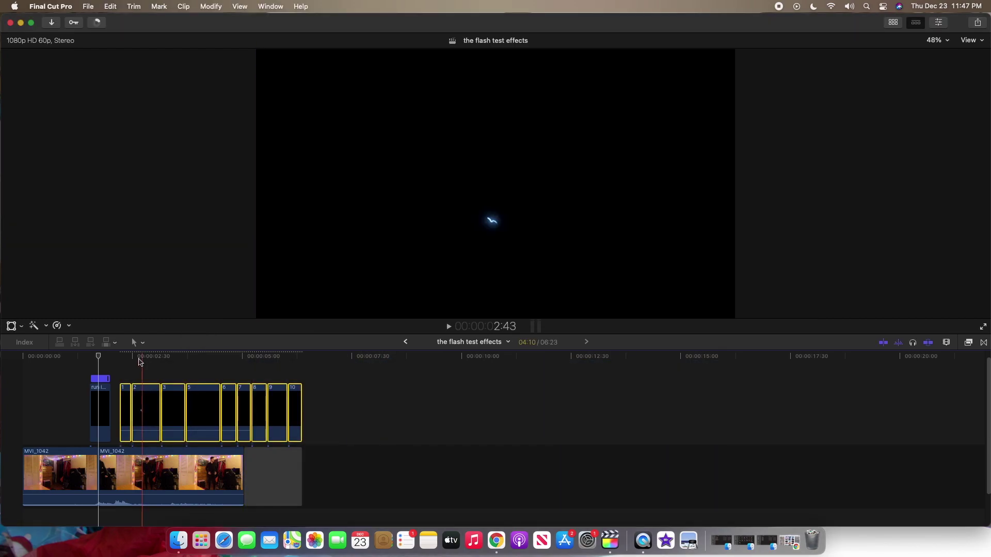
click(122, 368)
key(space)
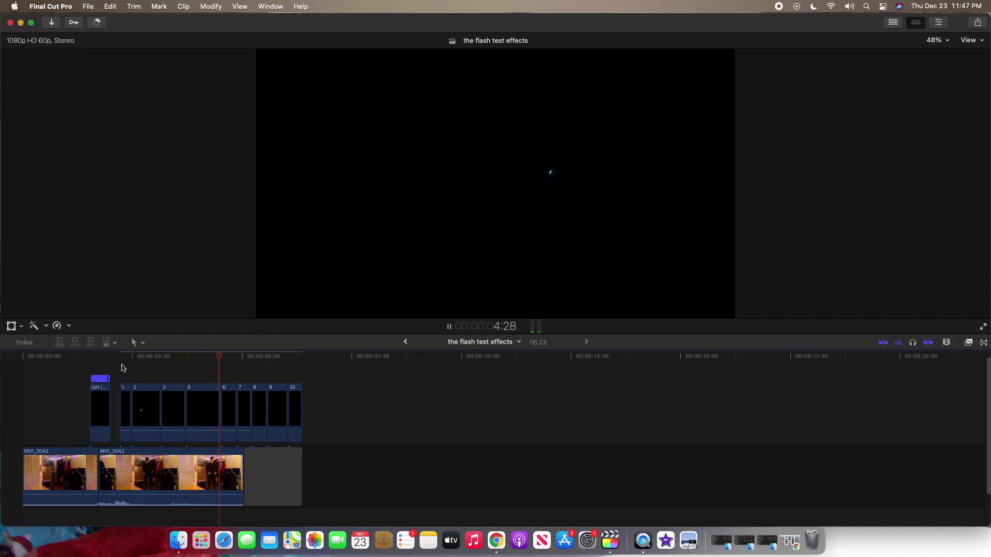
key(space)
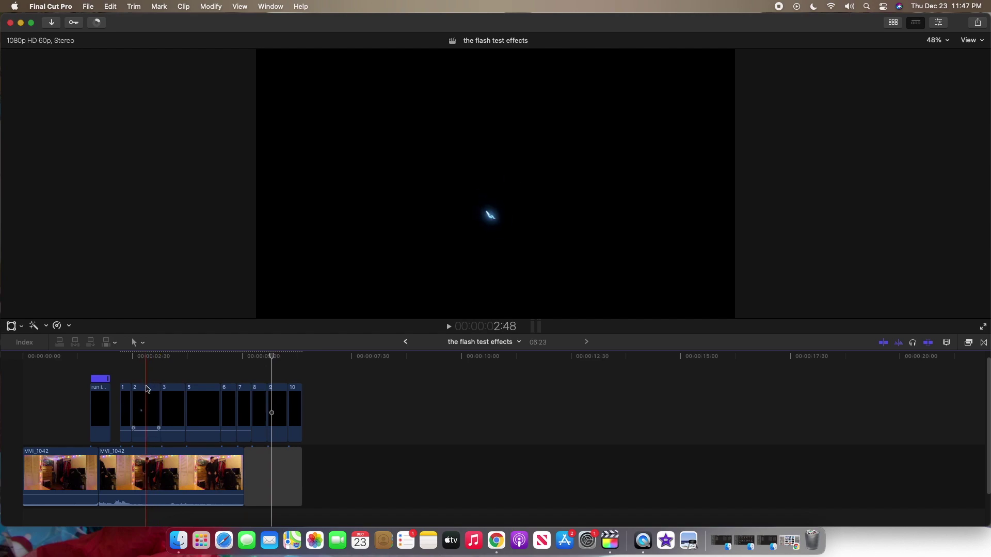
Stack the numbered lightning clips on top of one another so they all start right after the run in 6 clip
drag(127, 401, 123, 360)
click(176, 458)
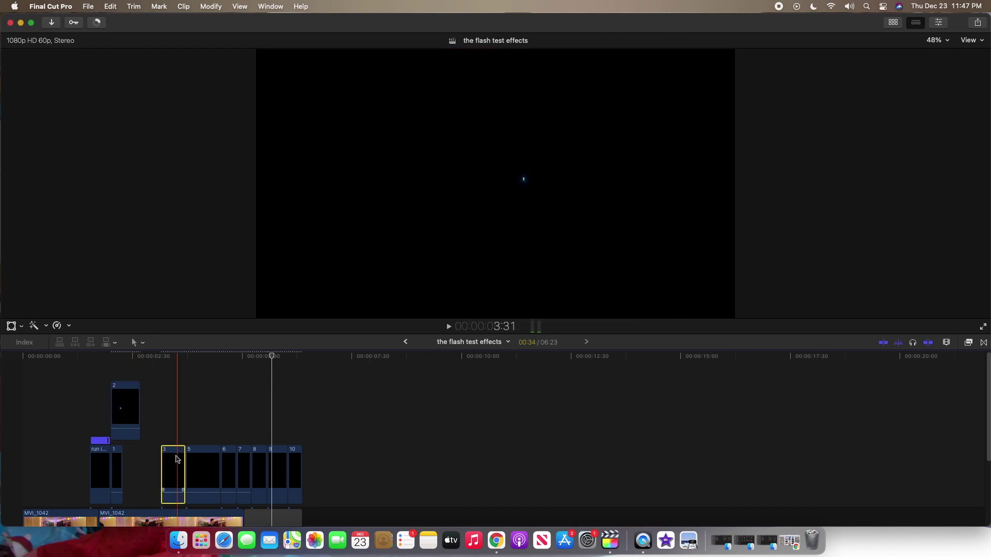
drag(175, 458, 160, 201)
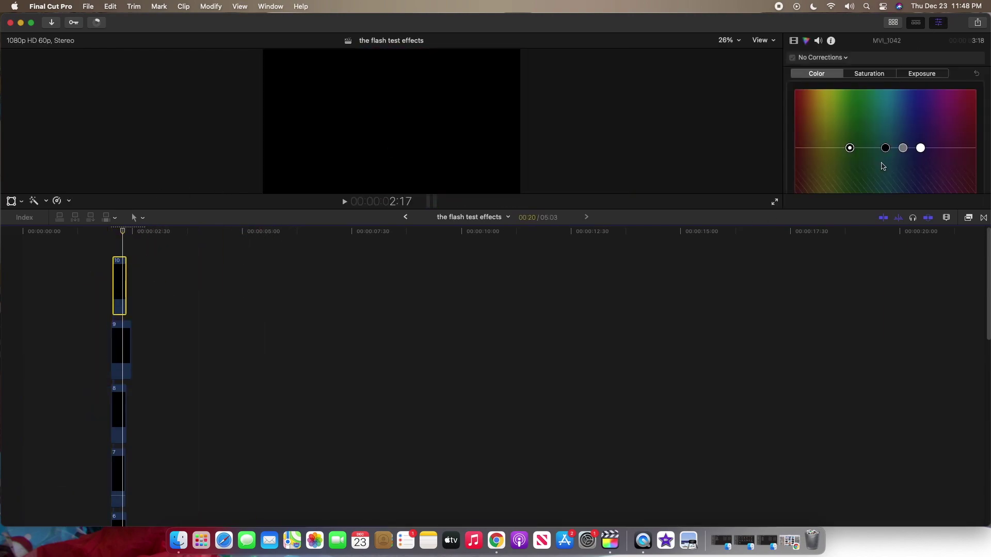
Set the blend mode of lightning clips 10, 9 and 8 to Screen
click(795, 41)
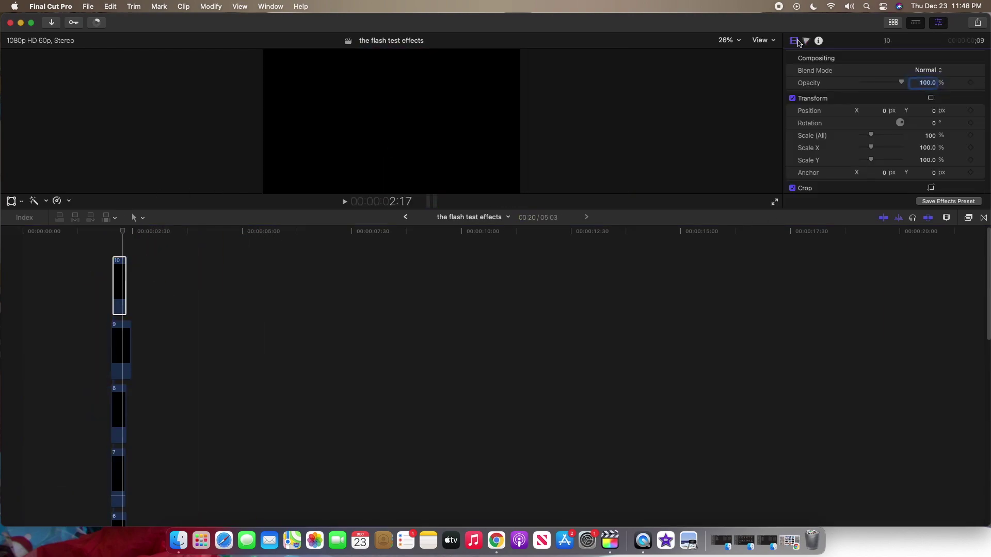
click(928, 70)
click(930, 175)
click(118, 336)
click(928, 70)
click(930, 175)
click(117, 399)
click(929, 71)
click(931, 175)
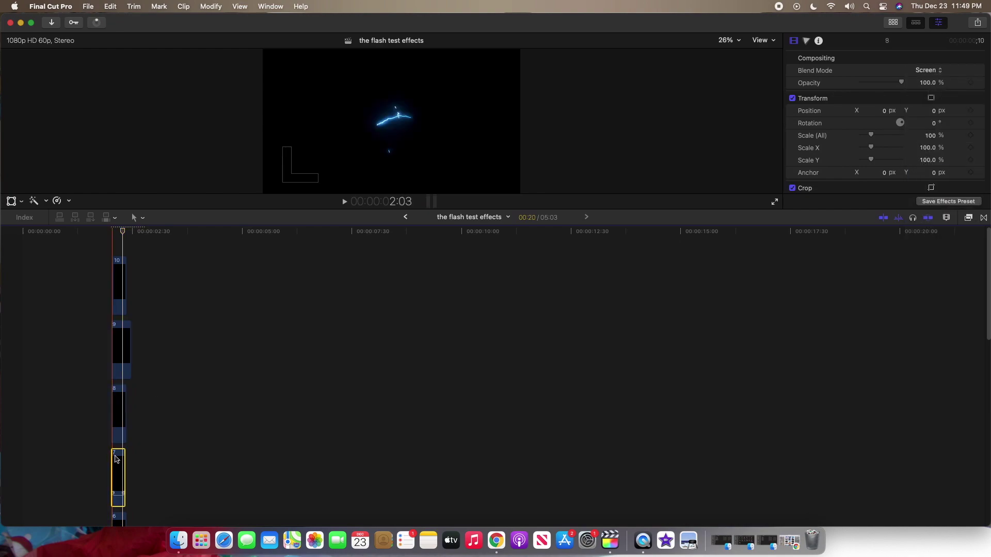
Set the blend mode of lightning clips 7, 6, 5 and 3 to Screen
click(928, 70)
click(929, 174)
scroll(93, 343, down, 5)
click(119, 428)
click(928, 70)
click(923, 175)
scroll(119, 392, down, 6)
click(124, 351)
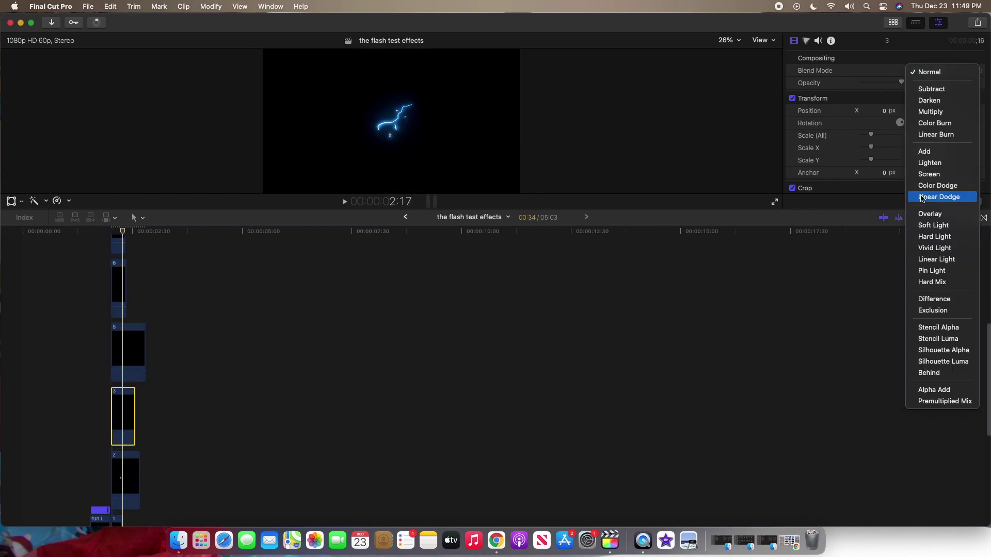
click(925, 175)
Set the blend mode of lightning clips 2 and 1 to Screen and play back the layered effect
click(126, 480)
click(928, 70)
click(928, 175)
scroll(116, 382, down, 6)
click(112, 379)
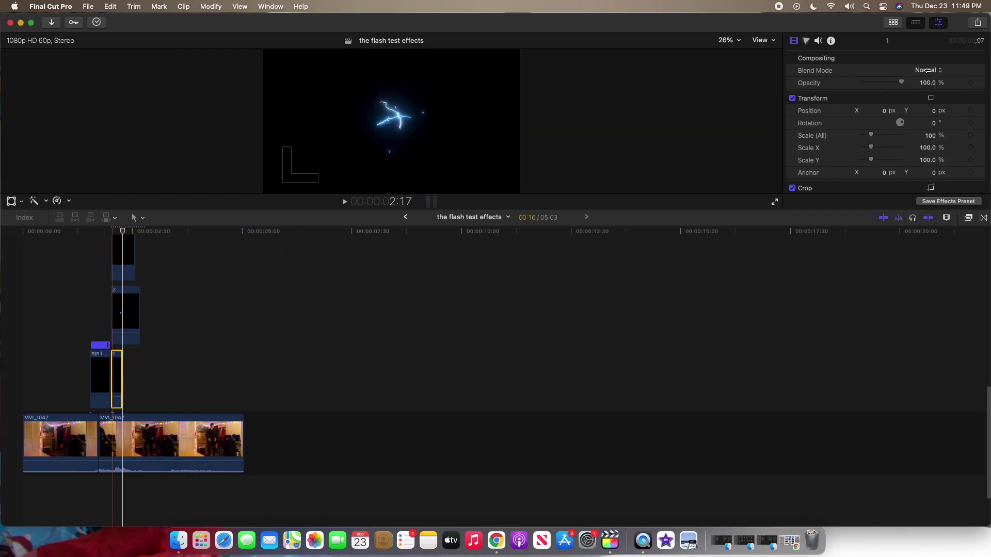
click(927, 70)
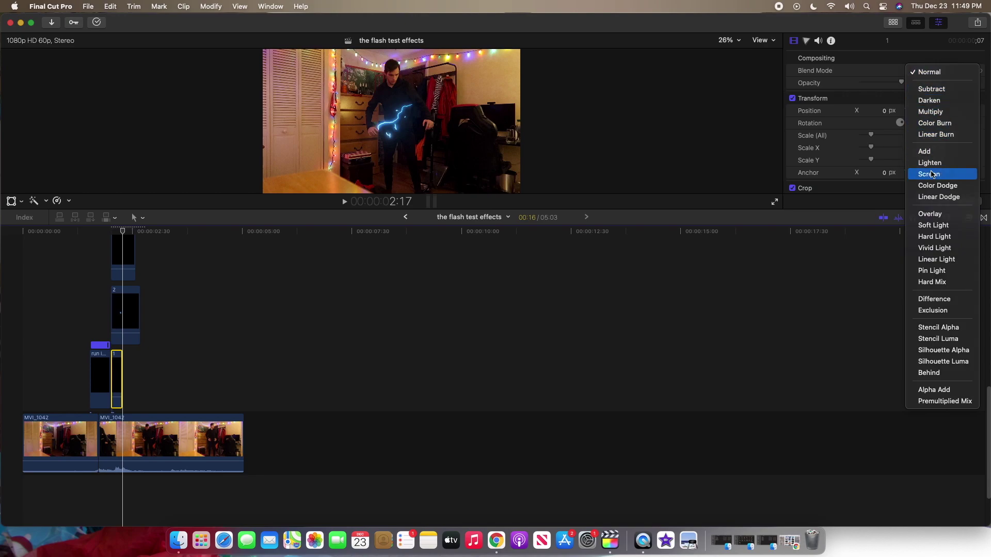
click(931, 174)
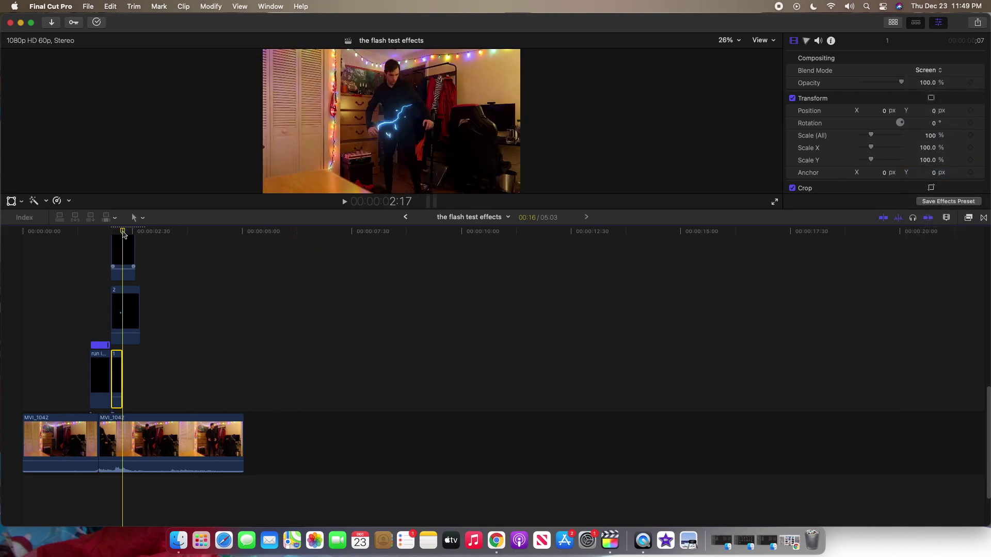
drag(124, 234, 65, 234)
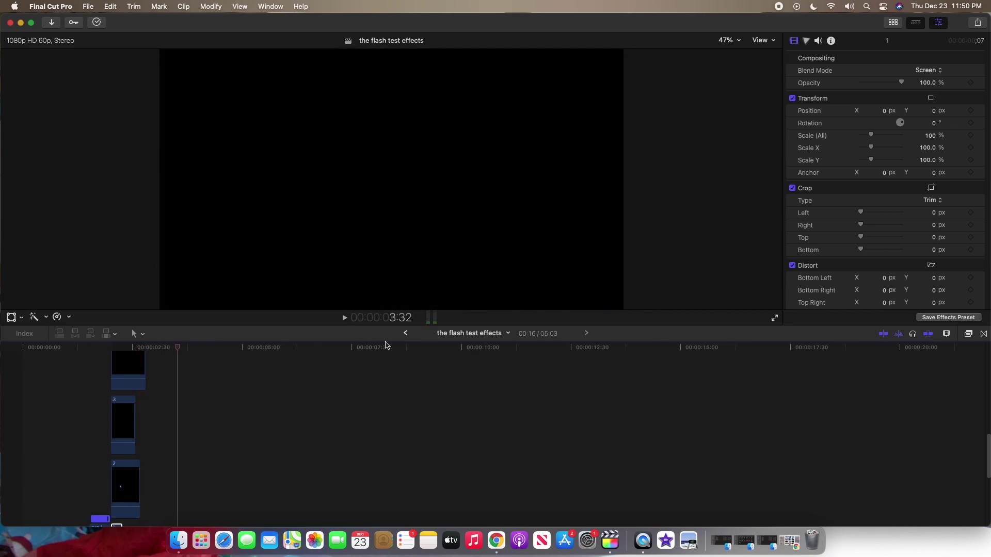
scroll(148, 403, down, 6)
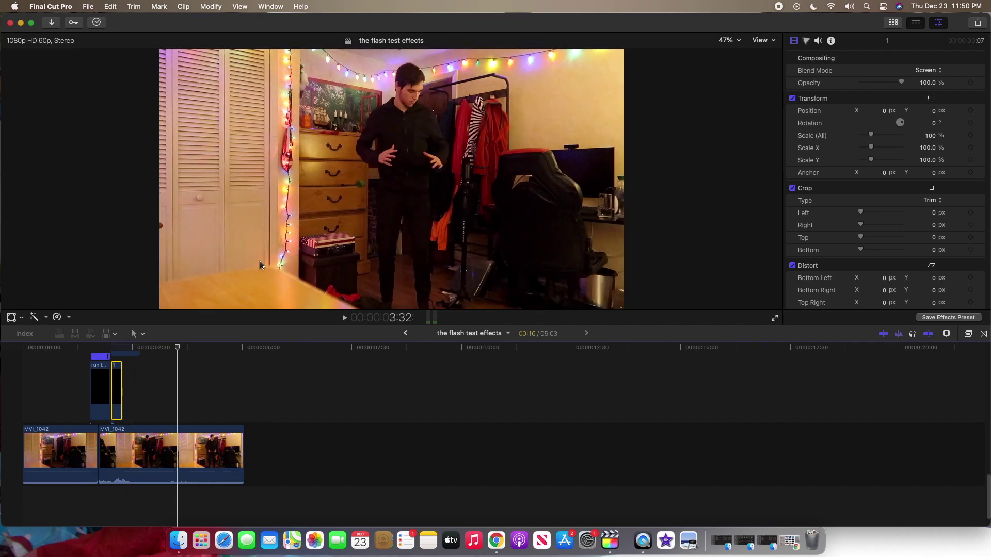
Turn on Transform and move lightning clip 5 down the performer's body to position X 25.1, Y -333.1 px
drag(178, 347, 123, 340)
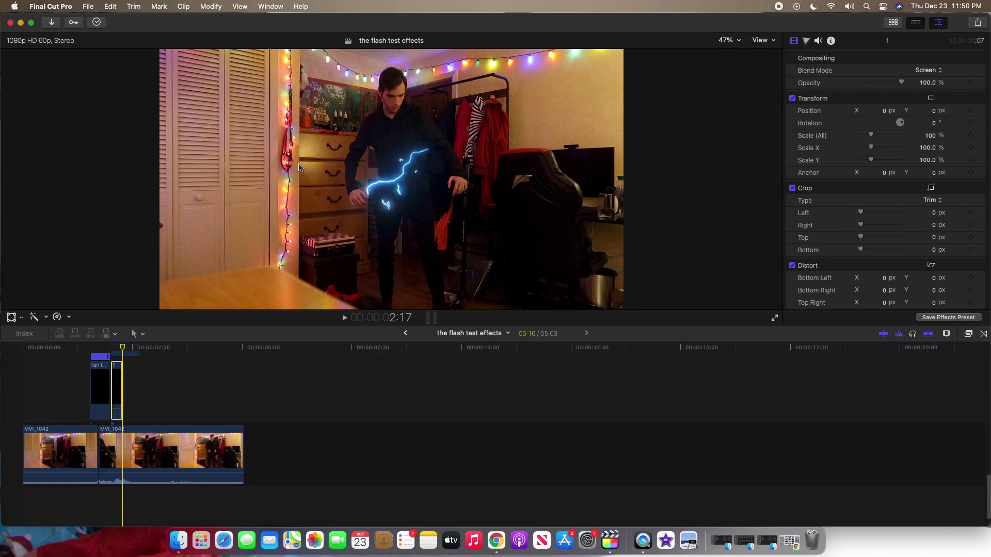
click(10, 316)
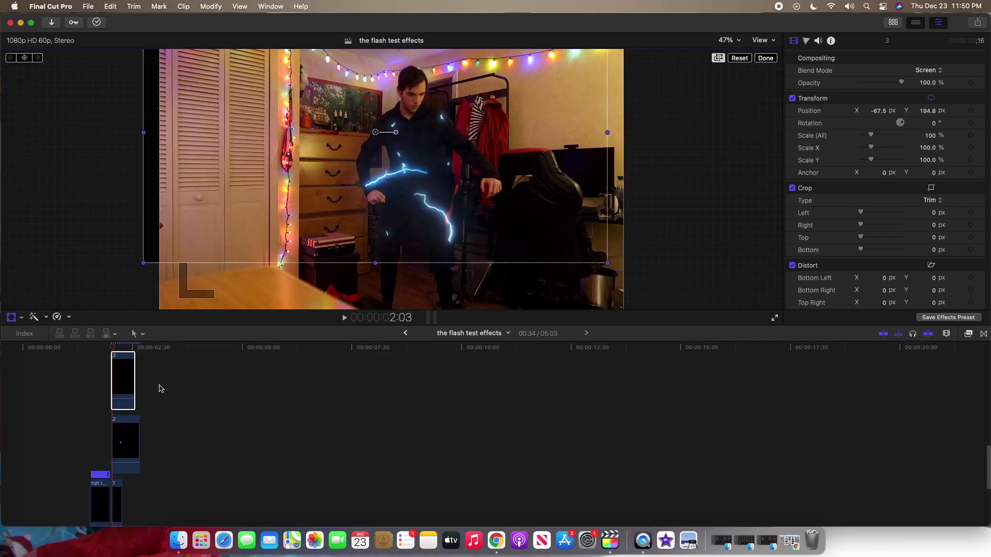
scroll(161, 389, up, 3)
click(117, 385)
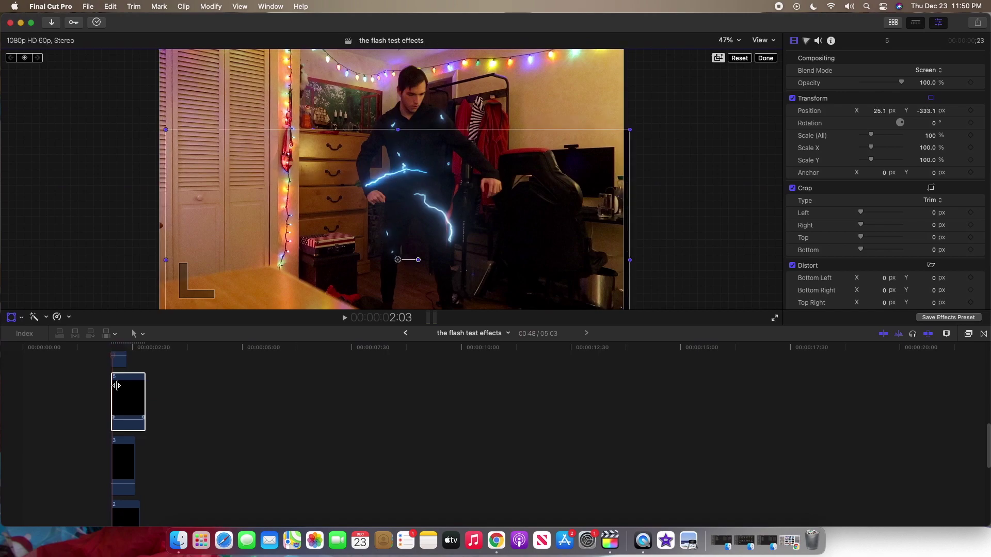
Move lightning clip 9 to Y -44.7 px and clip 10 to X -99.8, Y 233.4 px over the performer's body
scroll(119, 382, up, 4)
click(118, 374)
drag(391, 179, 417, 171)
scroll(119, 381, up, 4)
click(118, 374)
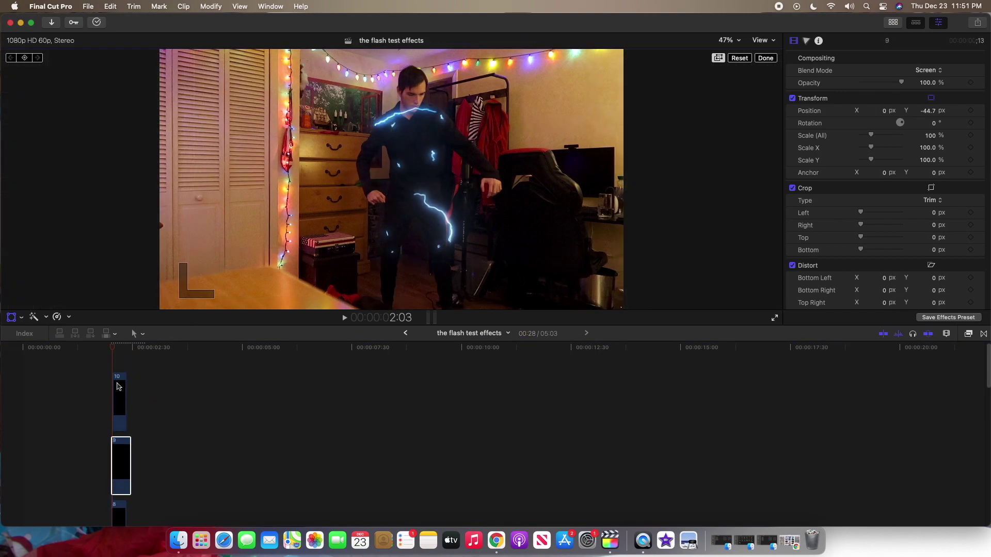
click(120, 356)
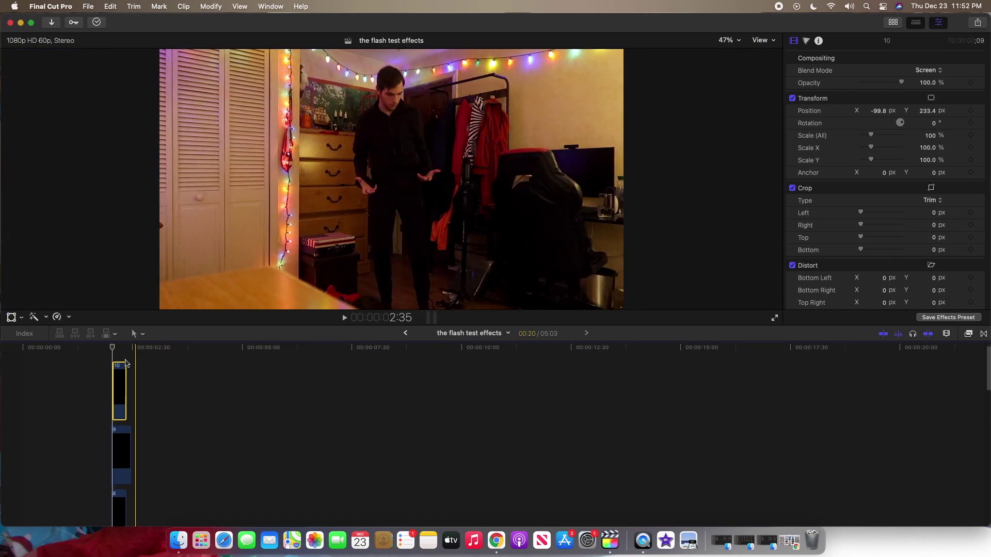
Stagger the lightning by shifting clips such as 3 and 5 later, so they start near the end of clip 1
scroll(129, 407, down, 10)
drag(126, 420, 139, 420)
click(126, 347)
scroll(135, 413, down, 4)
click(139, 361)
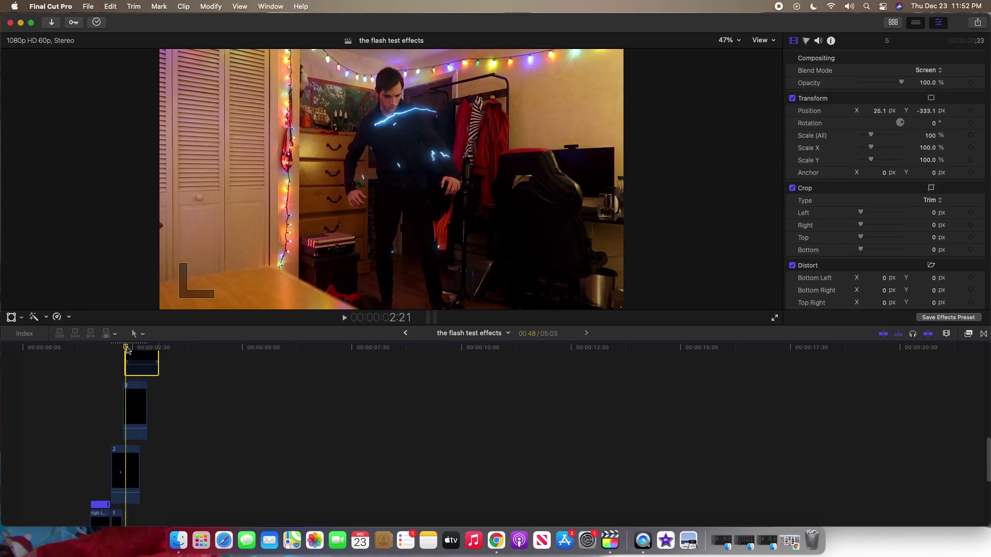
Reposition the later-starting lightning clips over different parts of the body, placing clip 7 at X 222.2, Y 319.2 px
scroll(135, 413, up, 5)
click(132, 418)
click(12, 317)
drag(391, 179, 386, 263)
click(132, 364)
drag(391, 179, 445, 102)
Turn off Transform and play the sequence from the start to check the staggered lightning
drag(131, 341, 1, 349)
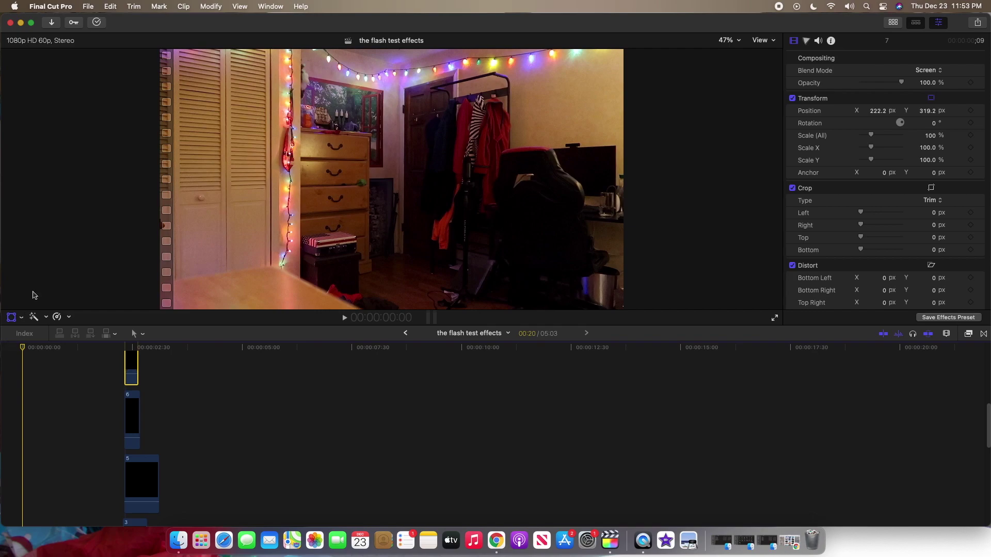
click(147, 183)
click(11, 317)
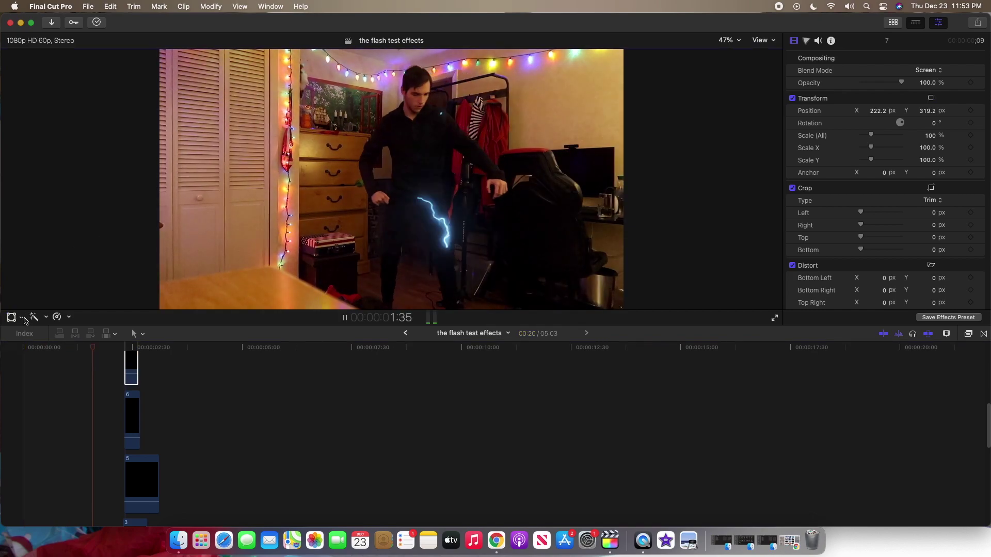
key(space)
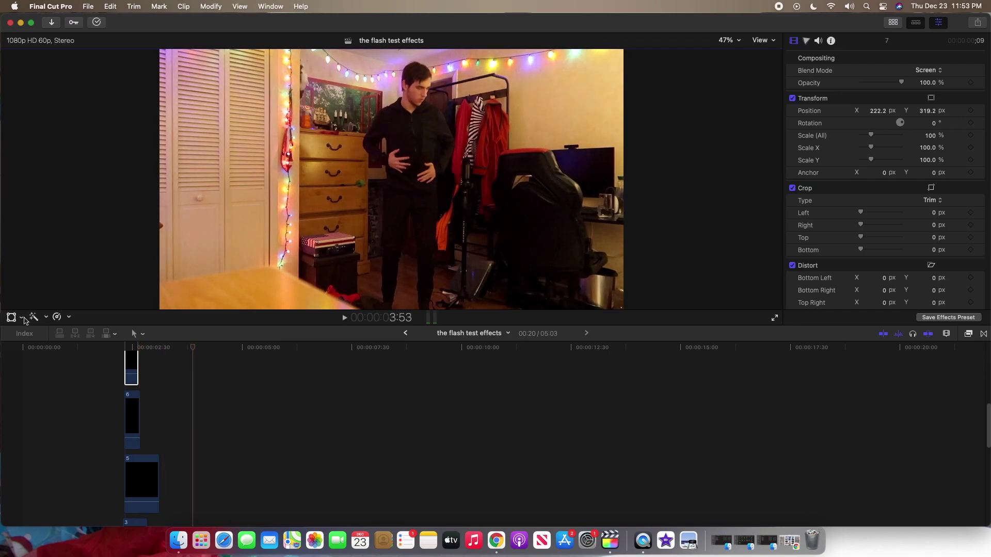
scroll(187, 415, down, 3)
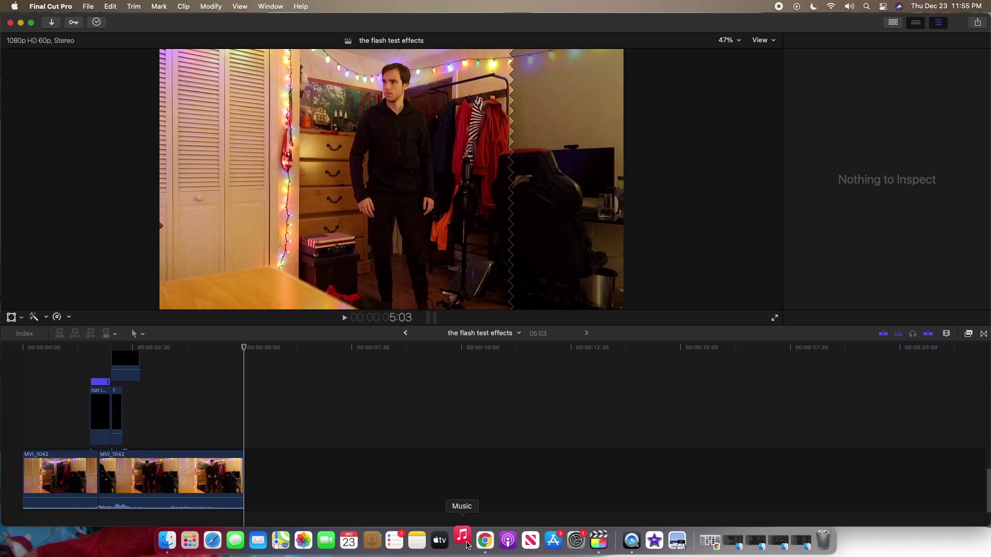
Add the Flash Ring sound from Music beneath the footage, then split it at about 5:29 and delete the first part
click(467, 545)
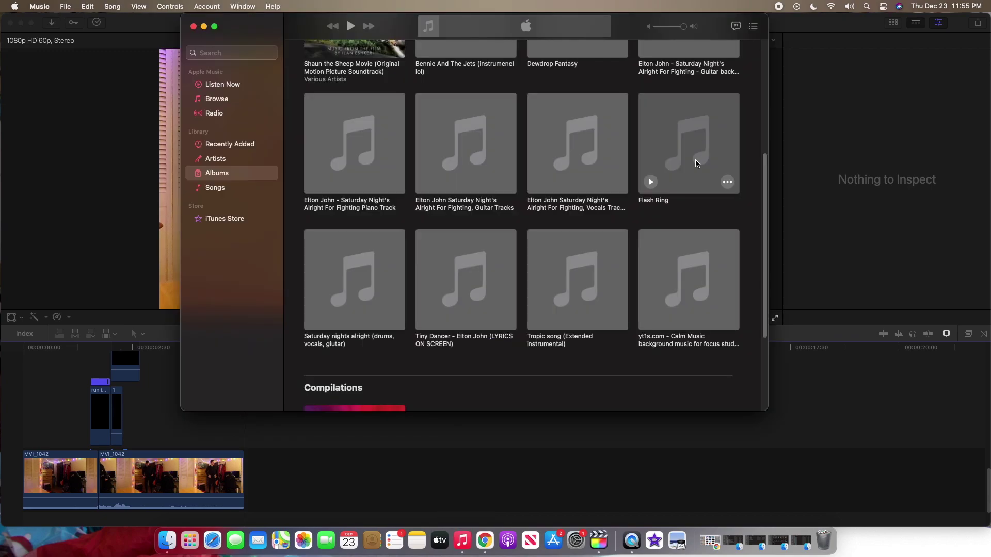
drag(696, 160, 116, 512)
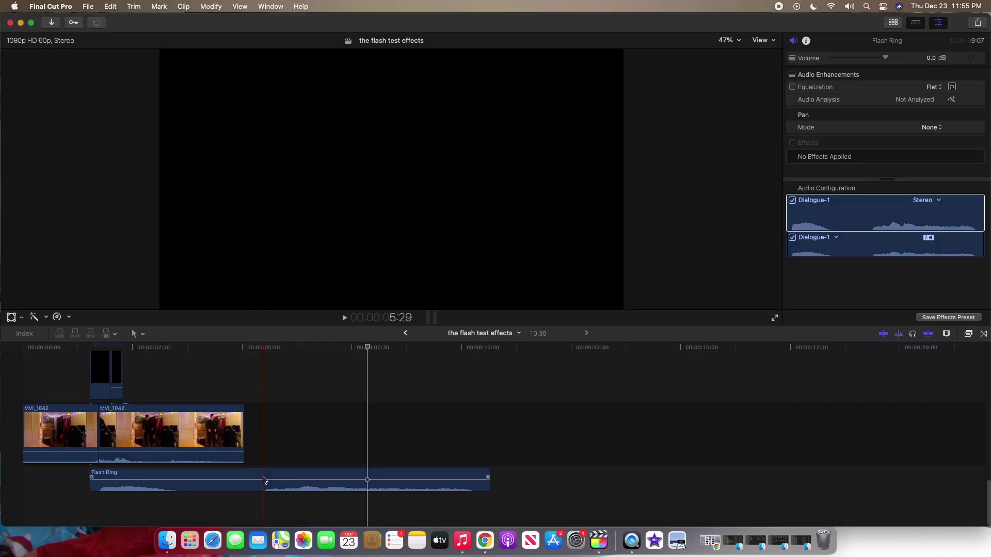
key(b)
click(263, 480)
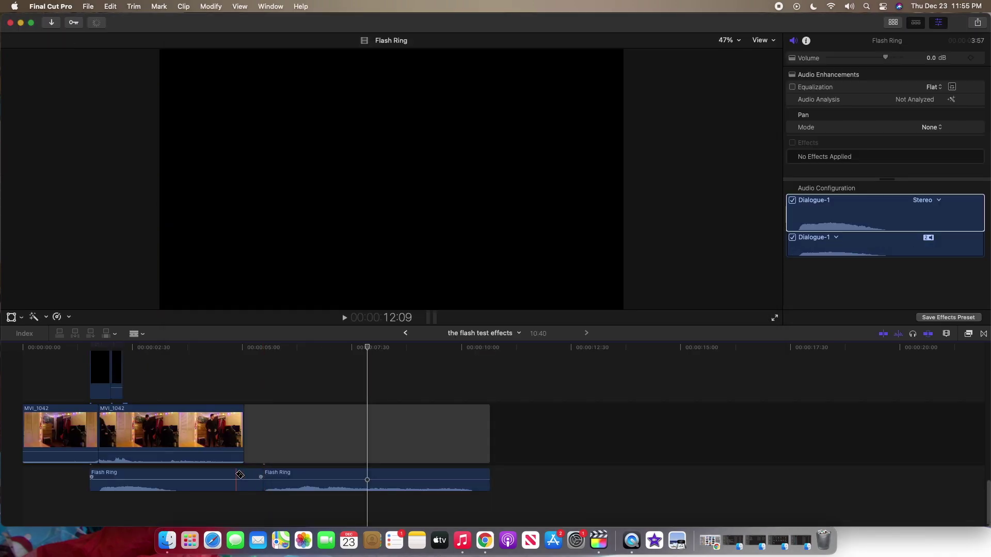
key(a)
click(237, 475)
key(Delete)
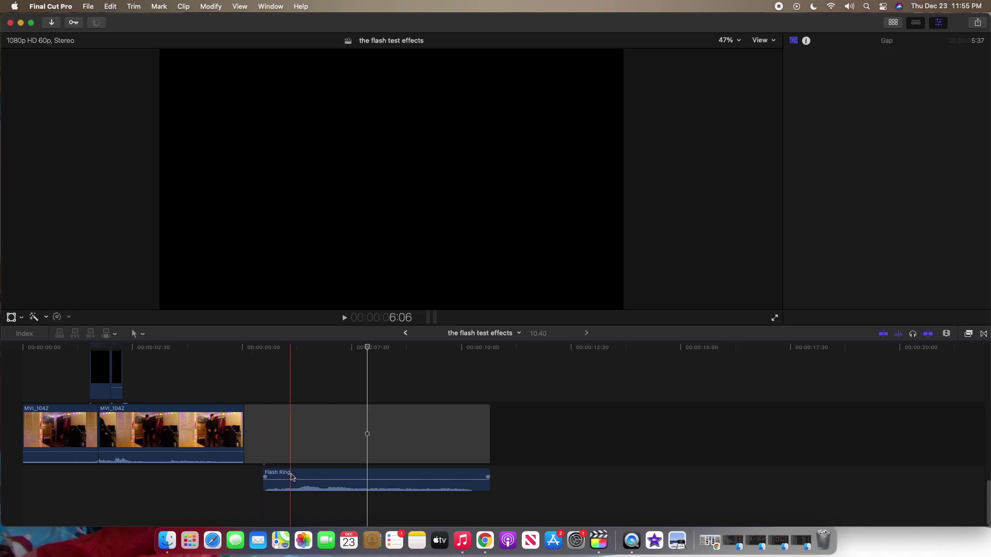
Move the remaining Flash Ring audio under the run-in with its volume at 9.0 dB, and delete the gap after the footage
drag(287, 479, 89, 478)
click(294, 453)
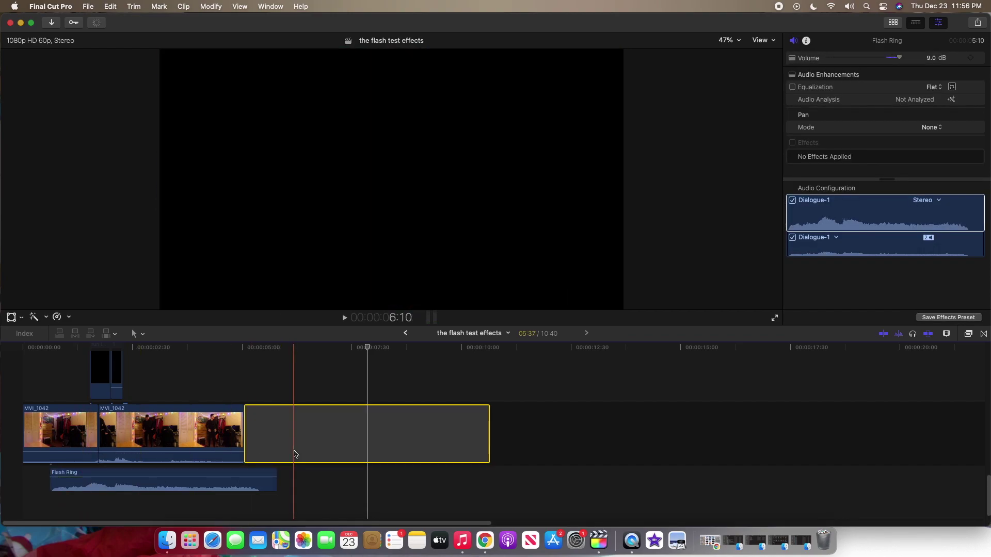
key(Delete)
Play the sequence from the start to check the timing of the Flash Ring sound
click(15, 386)
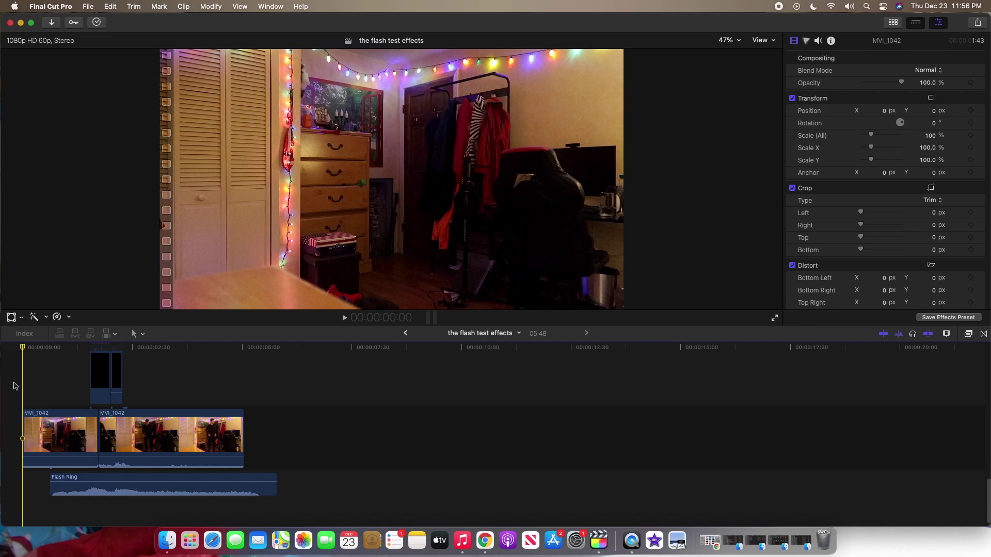
key(space)
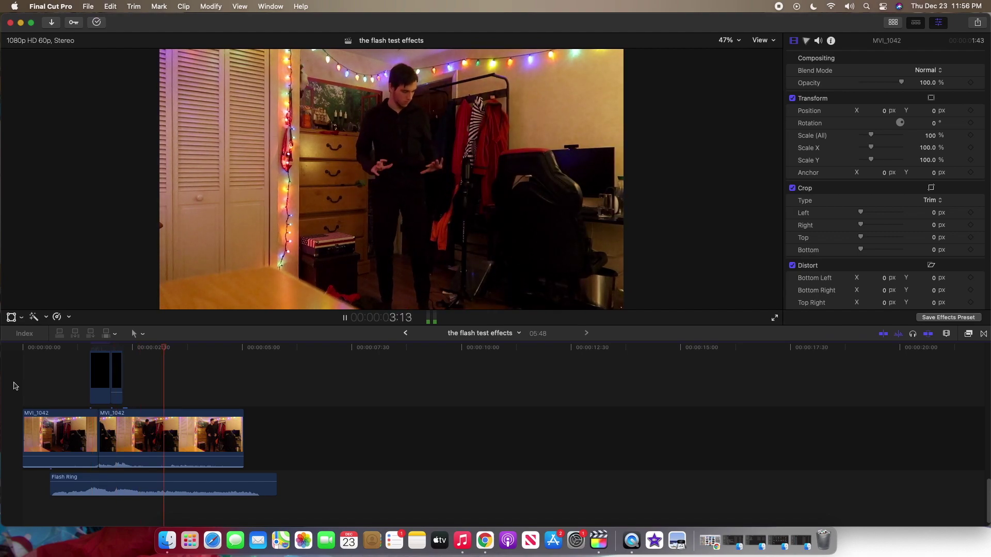
key(space)
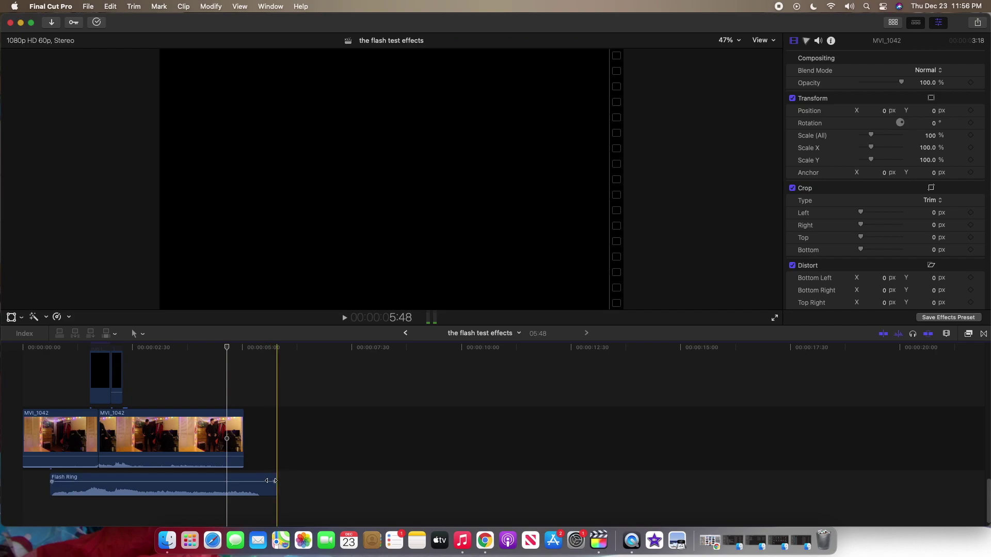
Trim the Flash Ring audio to end with the footage, play the result and add a long fade-out to the audio
click(272, 477)
drag(273, 478, 243, 478)
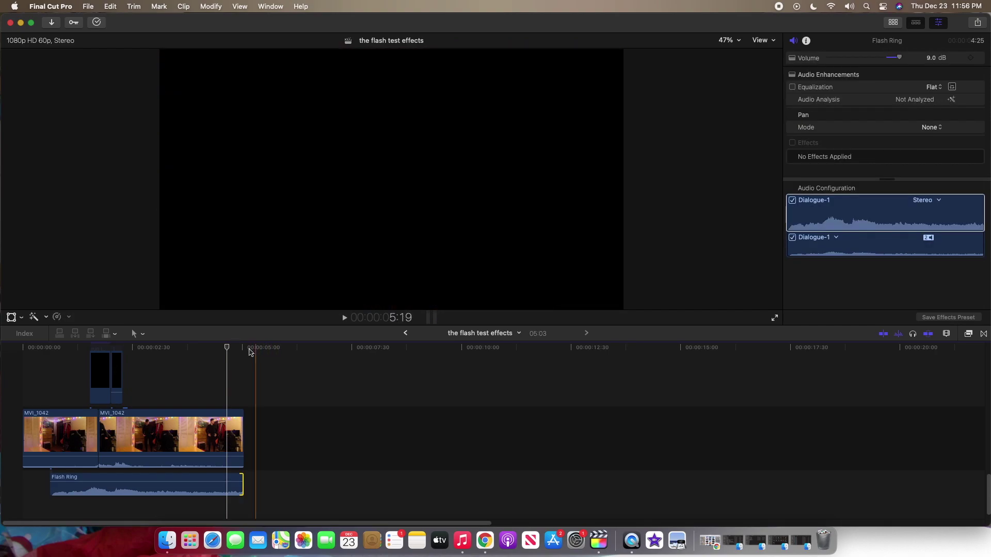
click(111, 350)
drag(90, 351, 1, 351)
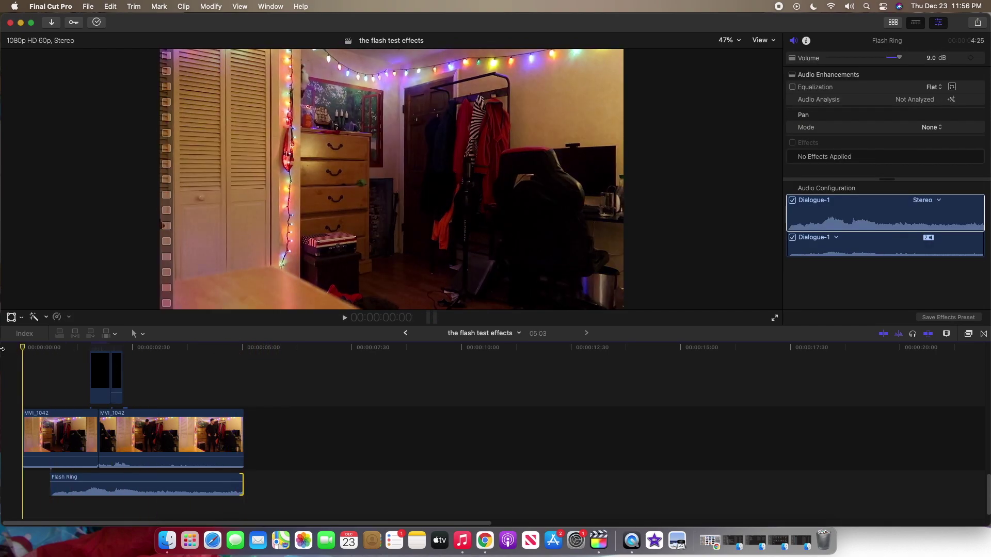
key(space)
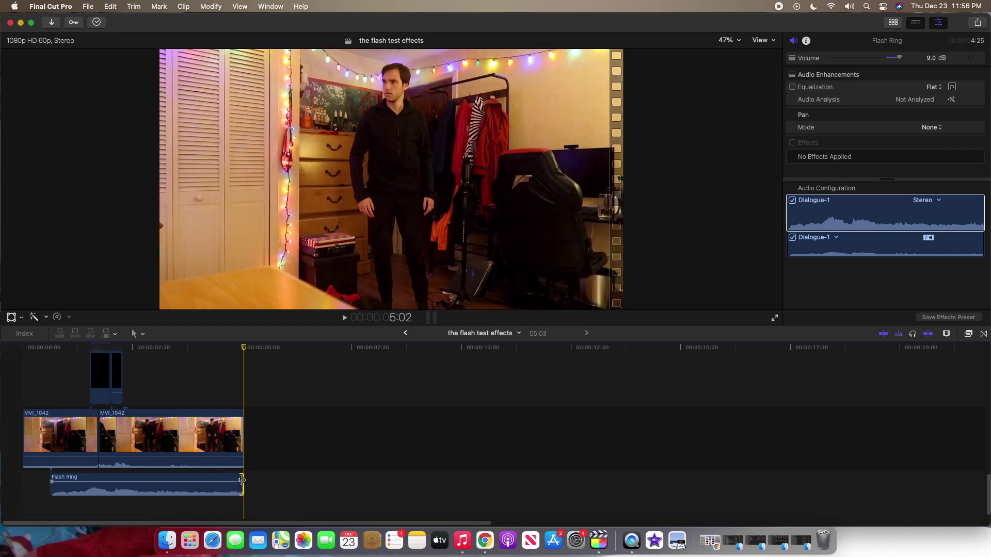
drag(241, 482, 151, 482)
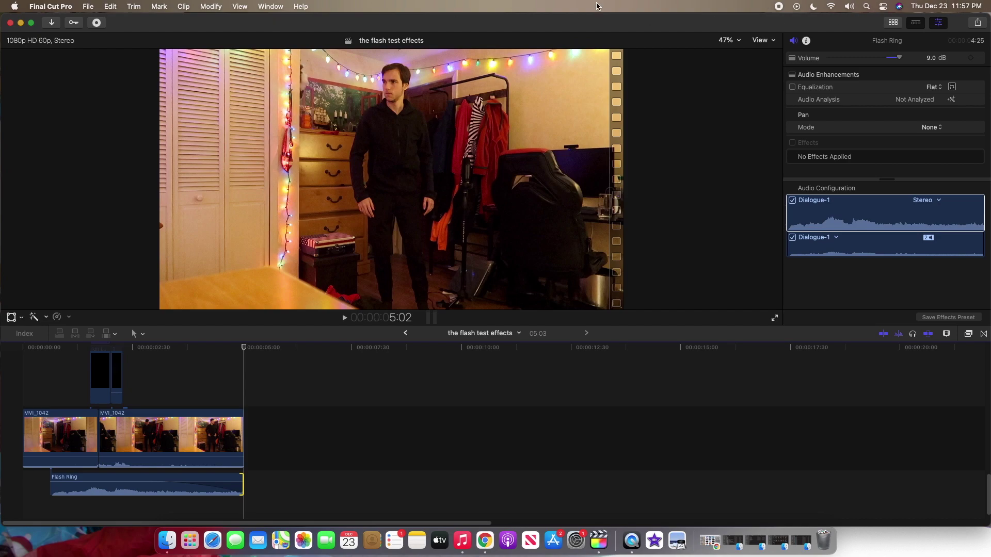
Switch to QuickTime Player to review the exported video named The flash run in, and close it
key(ctrl+super+Escape)
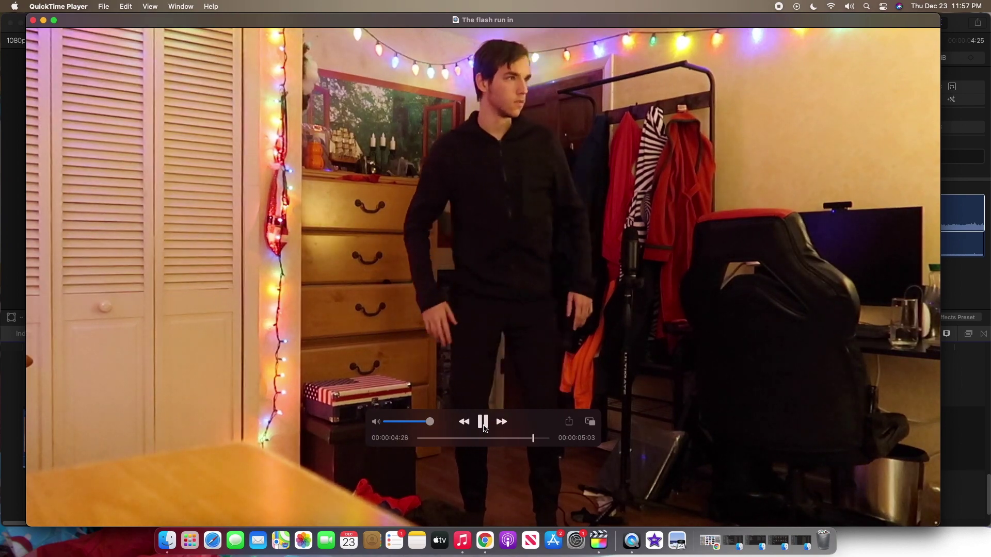
click(483, 423)
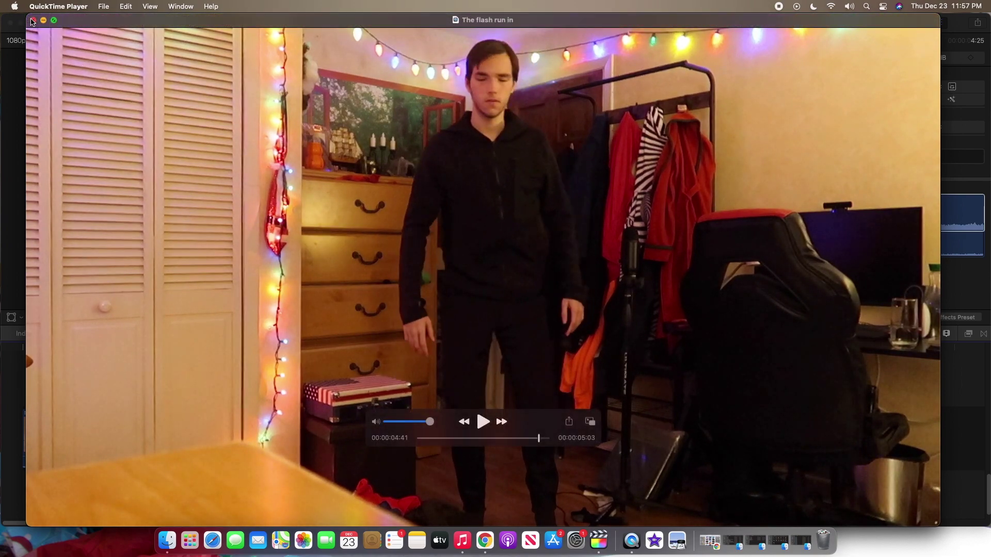
key(super+w)
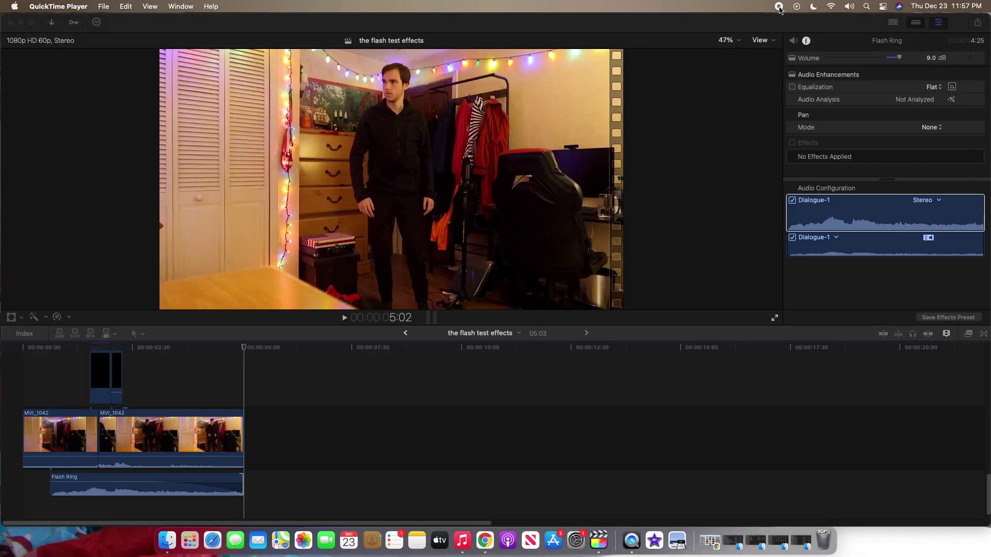